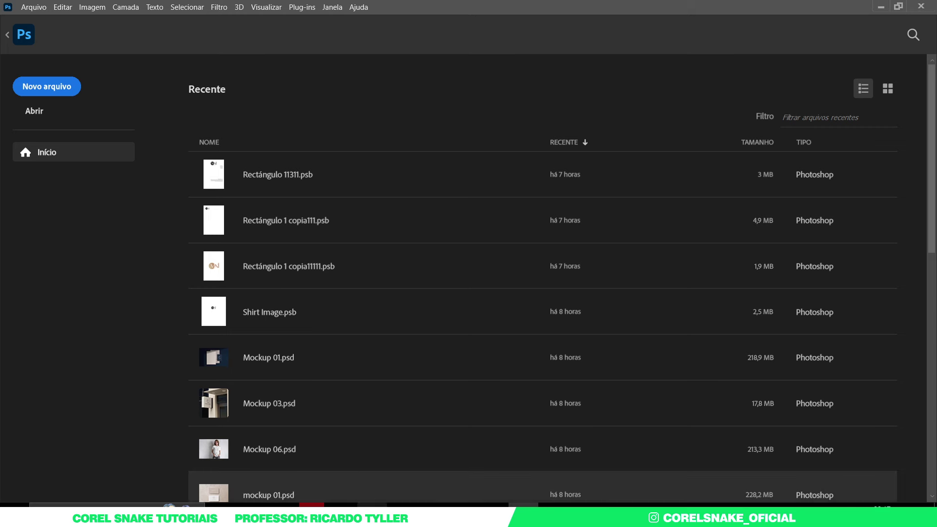
Open the dog photo from the 'Efeito de foto Linear Halftone' folder in Photoshop
left_click(371, 516)
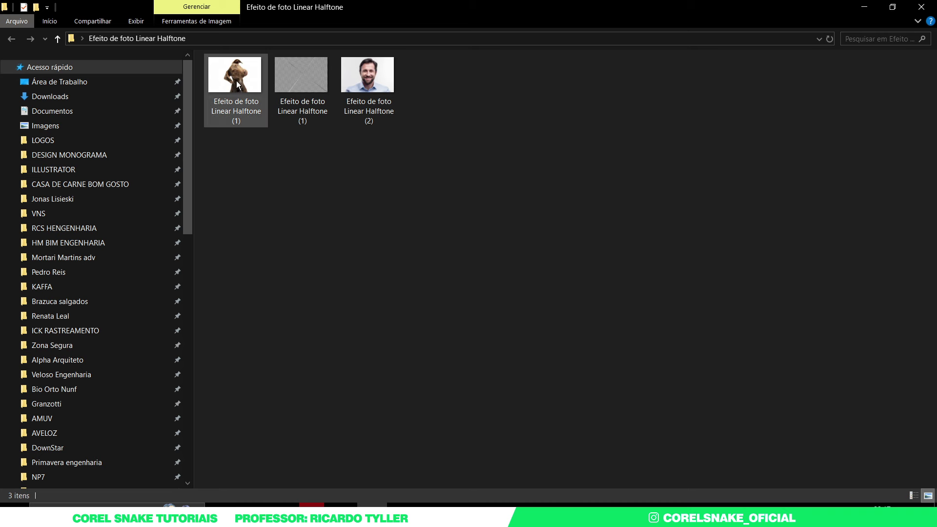
mouse_move(238, 88)
left_mouse_down()
mouse_move(524, 454)
mouse_move(431, 321)
left_mouse_up()
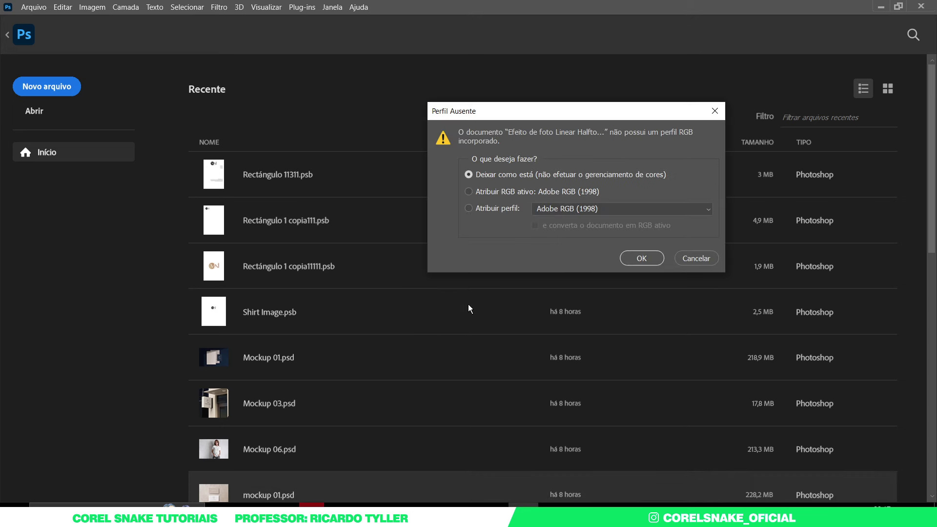
Keep the profile unmanaged, unlock the background as Camada 0, and make it a smart object
left_click(644, 260)
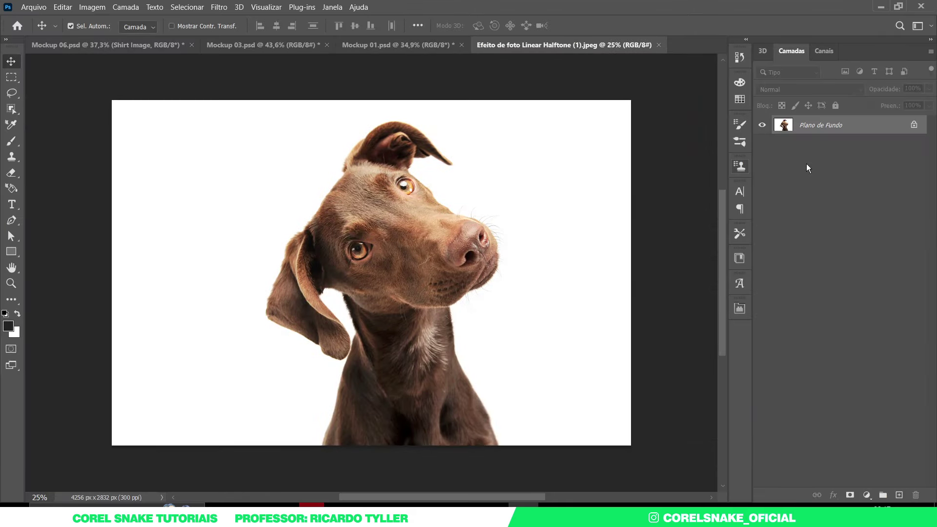
left_click(914, 126)
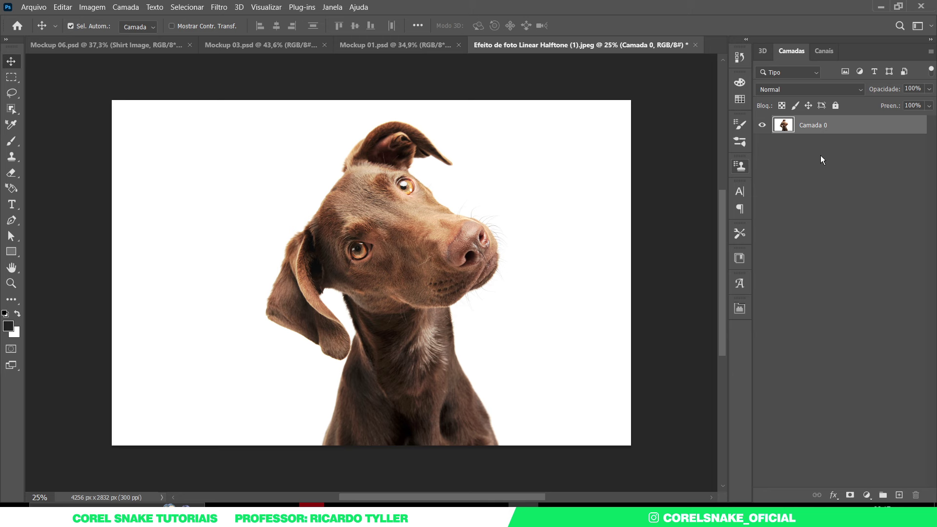
right_click(844, 124)
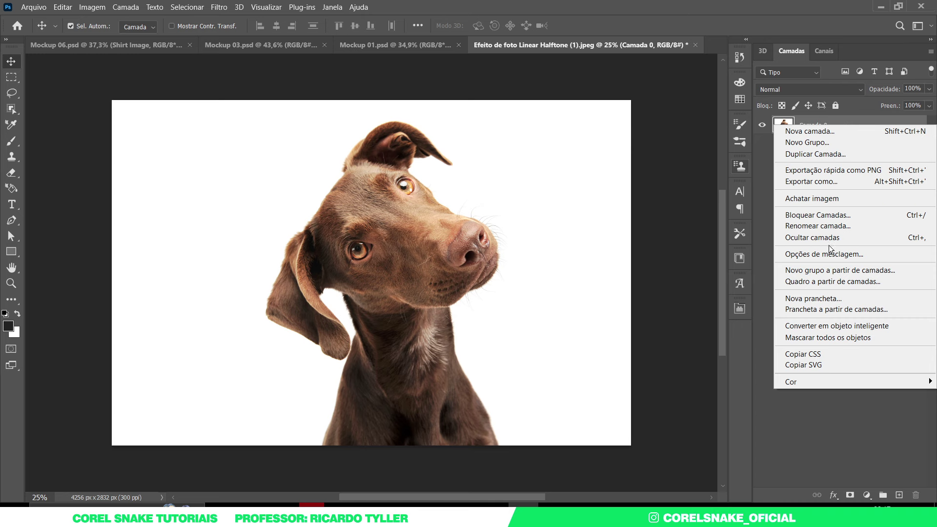
left_click(839, 418)
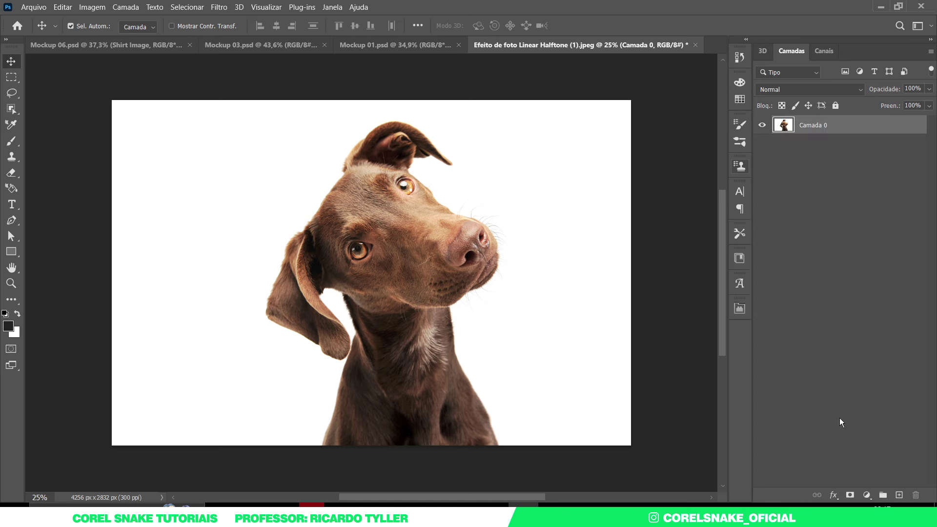
right_click(845, 122)
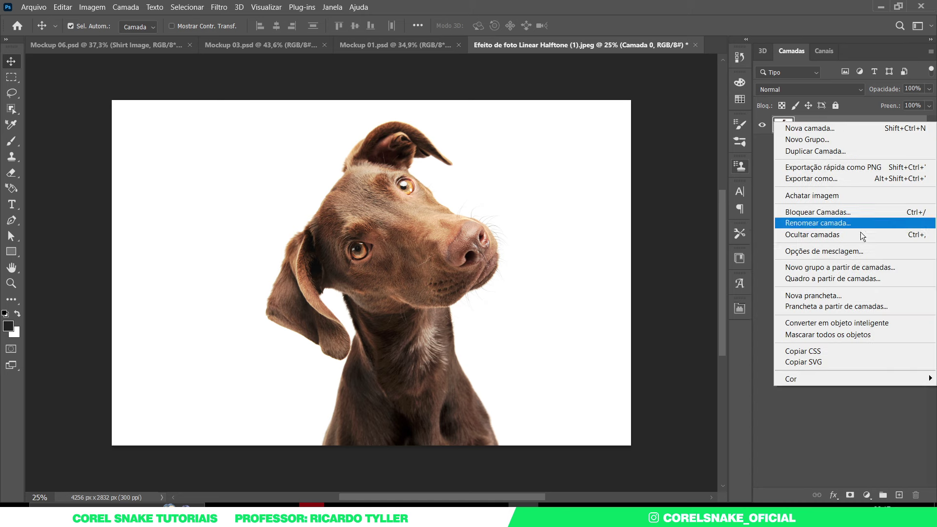
left_click(843, 323)
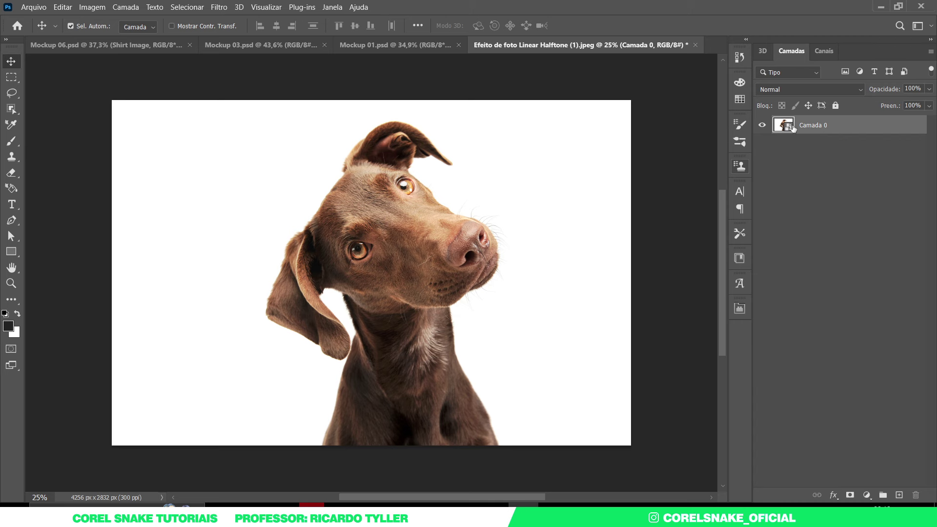
Apply a default Black & White (Preto-e-Branco) smart filter to Camada 0
key("ctrl")
key("ctrl+alt+shift+b")
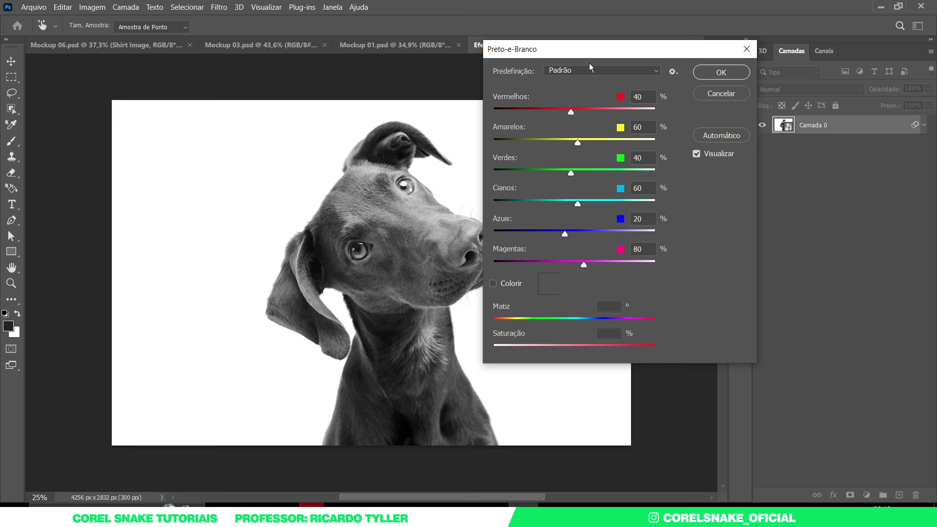
left_click_drag(588, 52, 675, 149)
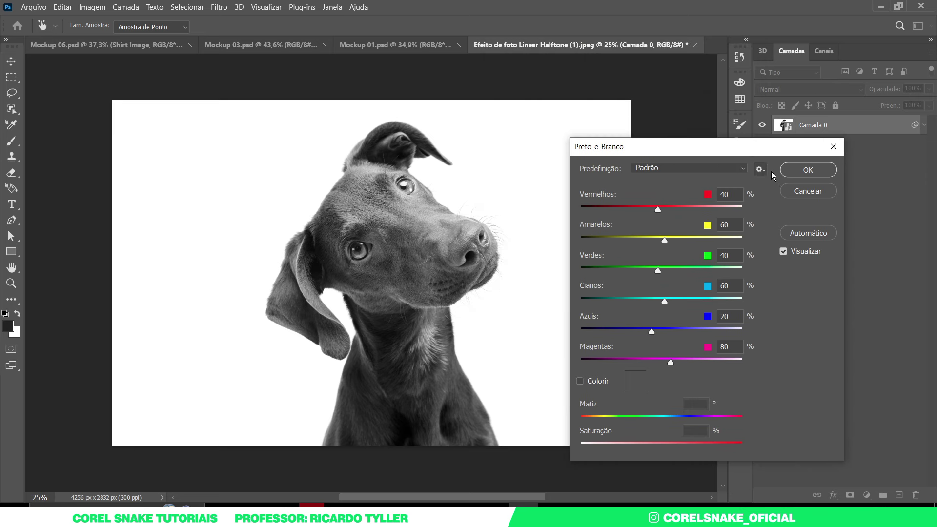
left_click(794, 168)
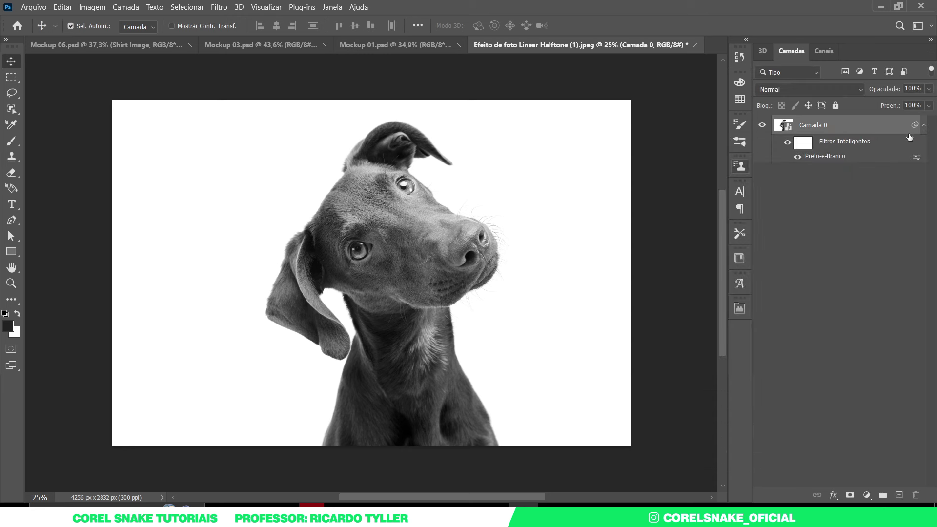
Add a 3,4-pixel Gaussian Blur smart filter to the dog photo
left_click(924, 126)
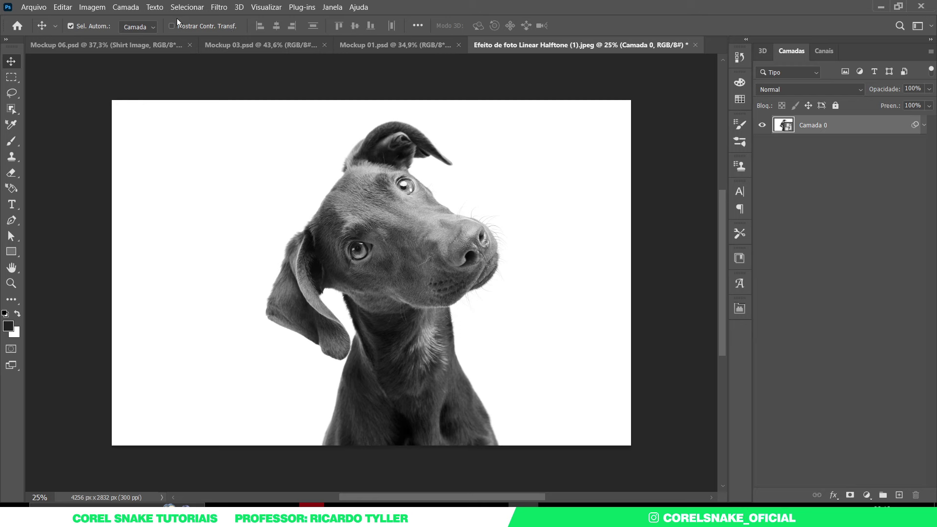
left_click(219, 7)
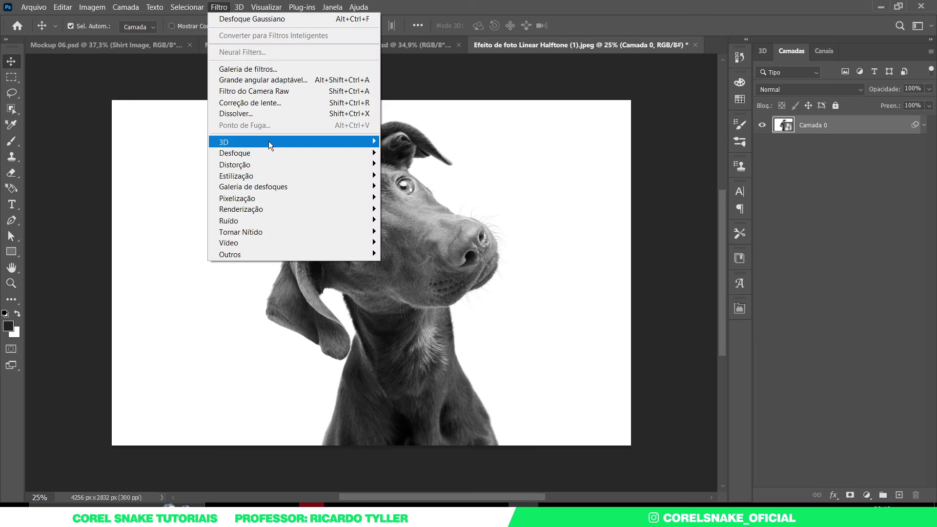
mouse_move(234, 153)
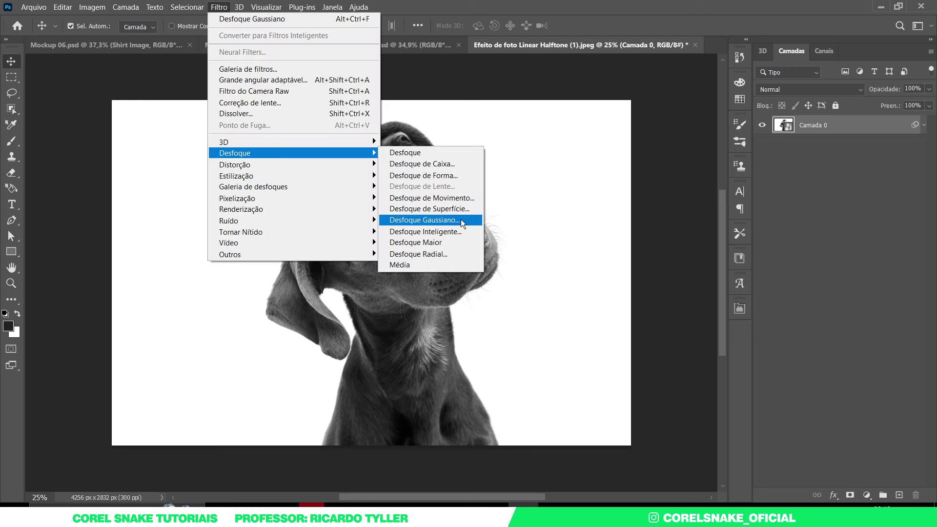
left_click(460, 219)
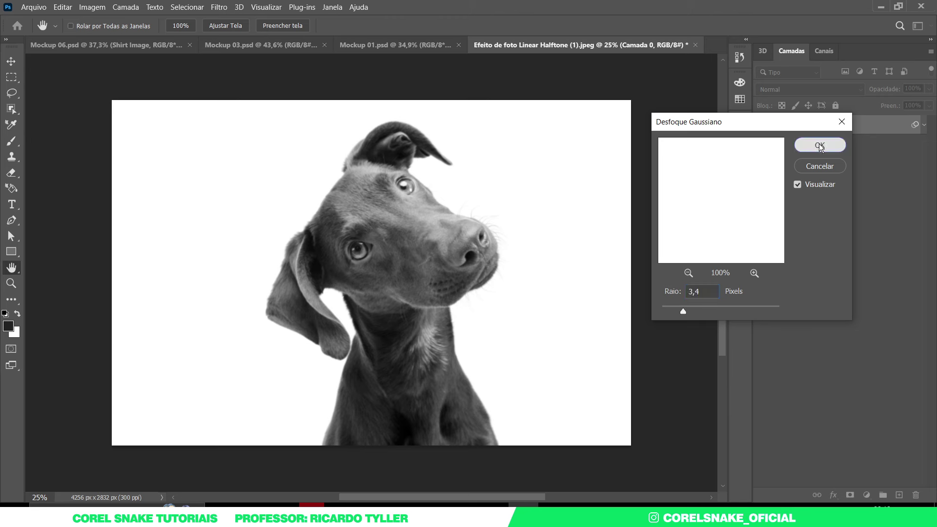
left_click(819, 146)
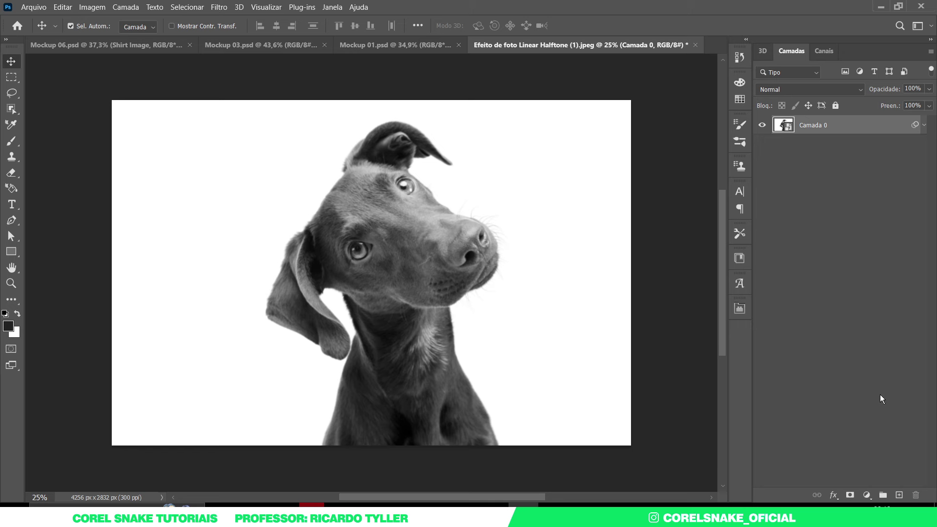
left_click(868, 494)
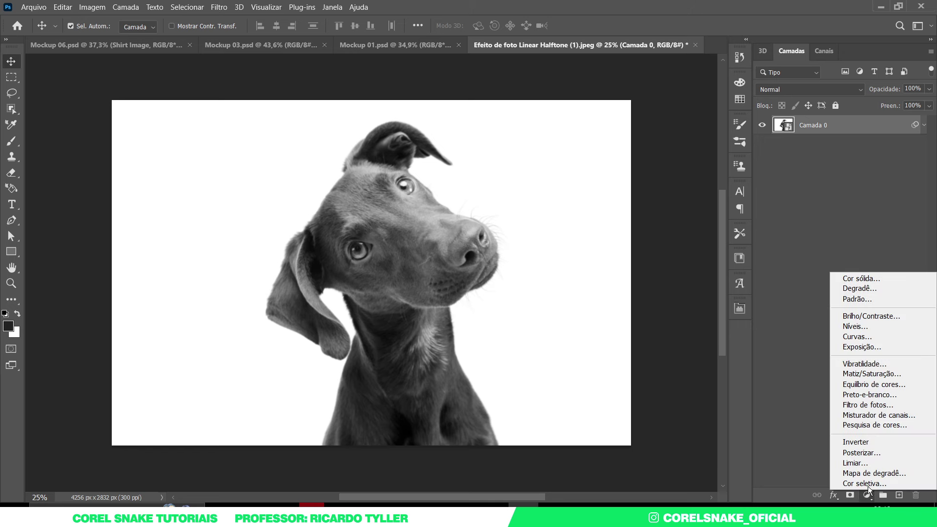
Add a Níveis levels layer with white input 196, then fetch the line-pattern file
left_click(854, 326)
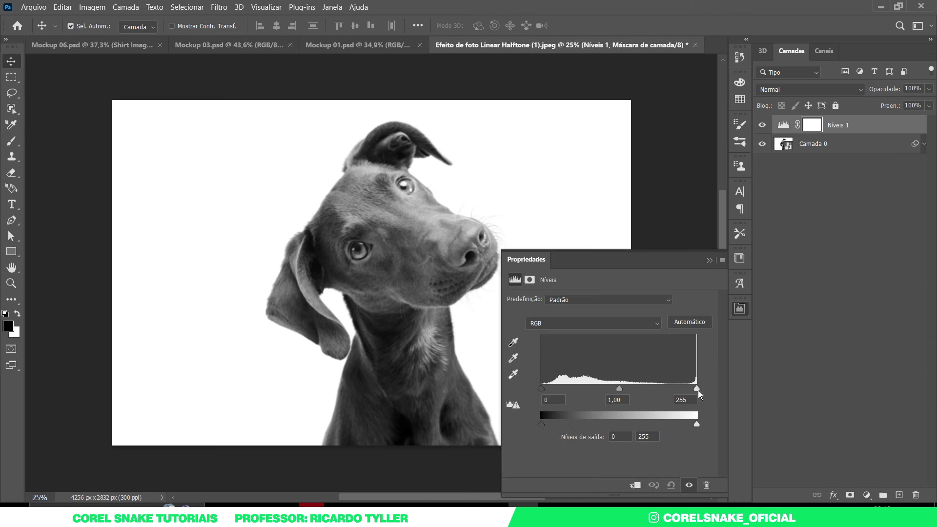
left_click_drag(696, 387, 661, 389)
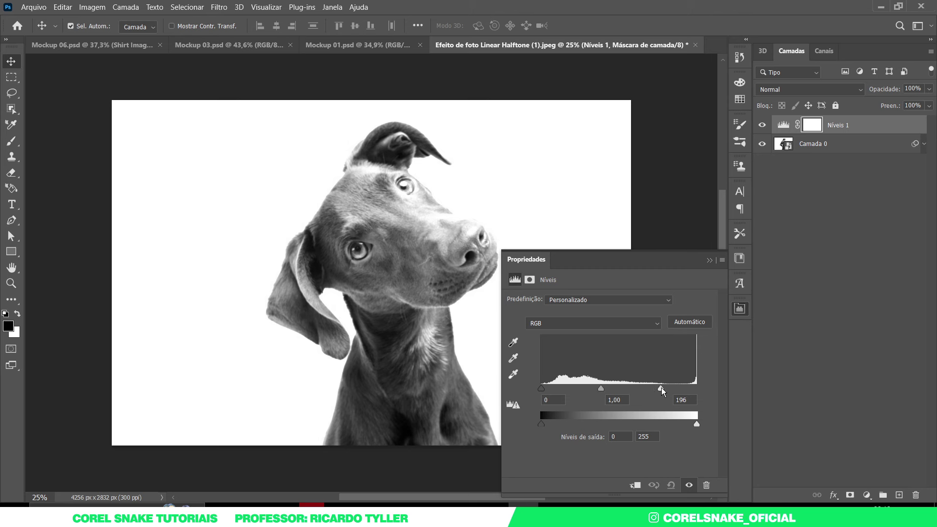
left_click(740, 310)
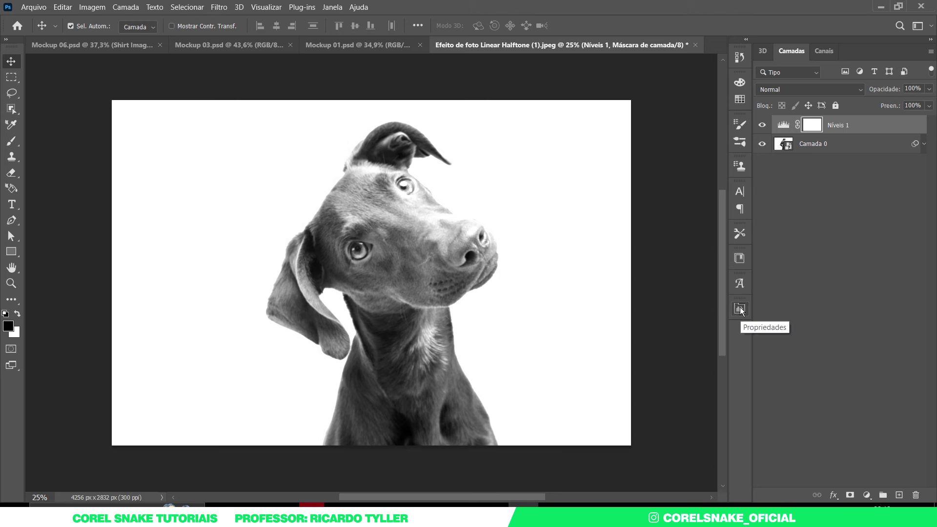
left_click(372, 505)
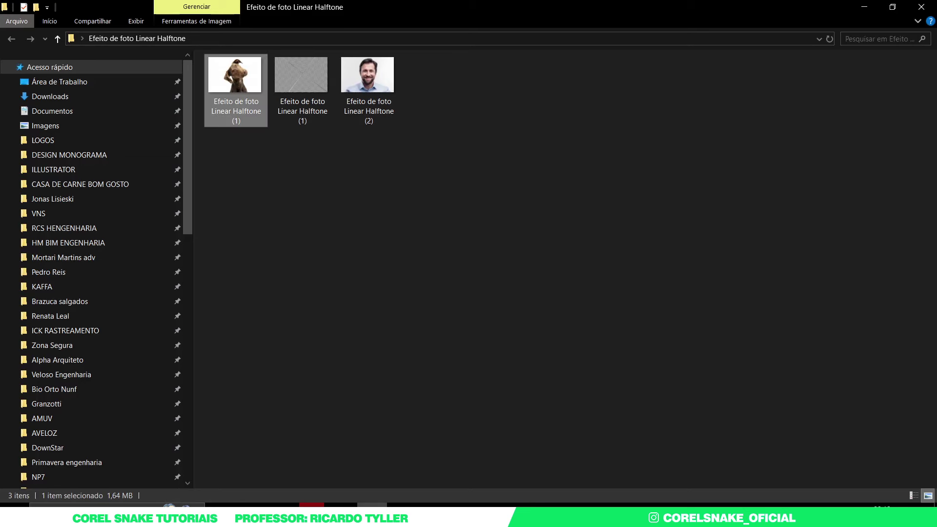
mouse_move(293, 80)
left_mouse_down()
mouse_move(410, 335)
mouse_move(532, 496)
left_mouse_up()
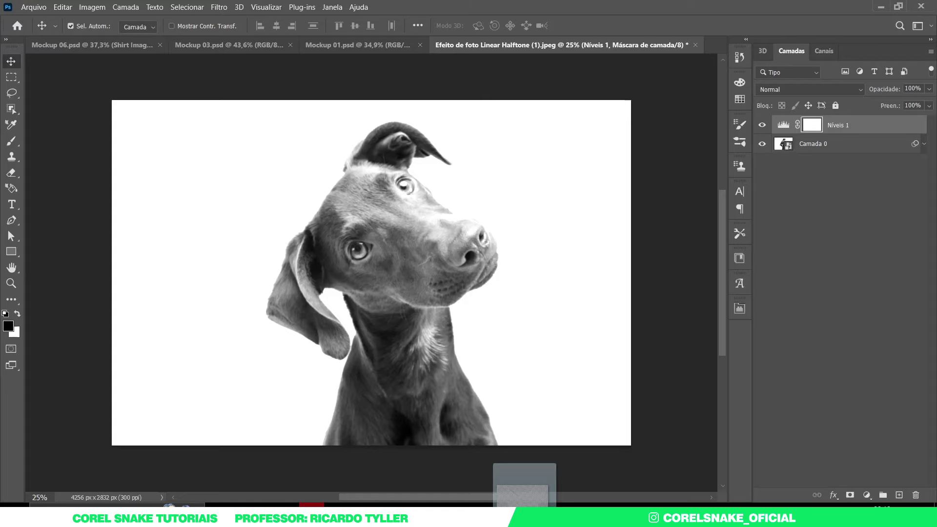
Place the line-pattern image as a full-canvas layer above Níveis 1
left_click_drag(532, 493, 411, 364)
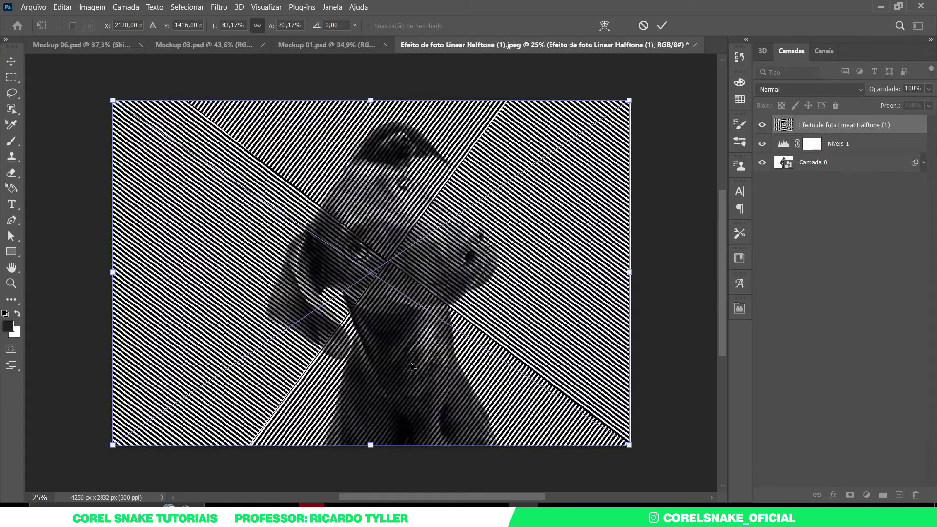
key("Return")
key("ctrl+0")
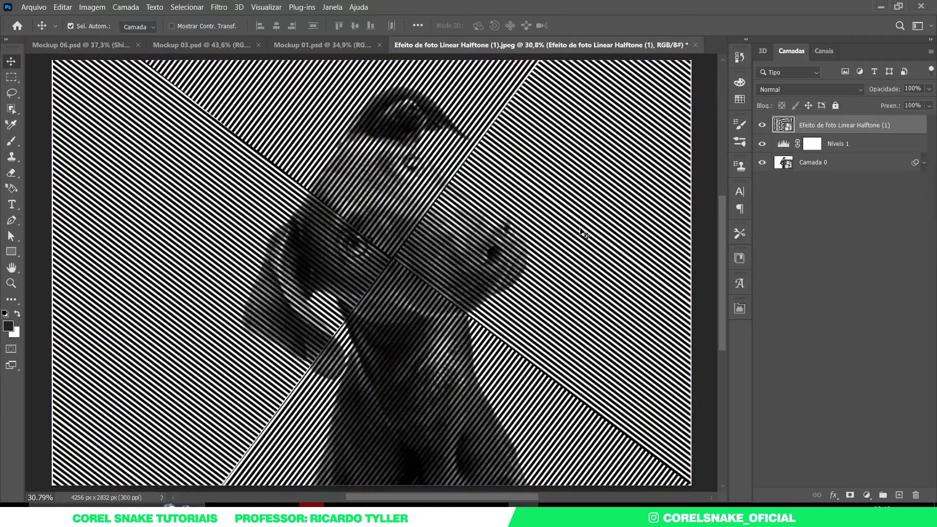
Split the pattern layer's Underlying Layer white blend slider to 175/255
double_click(904, 126)
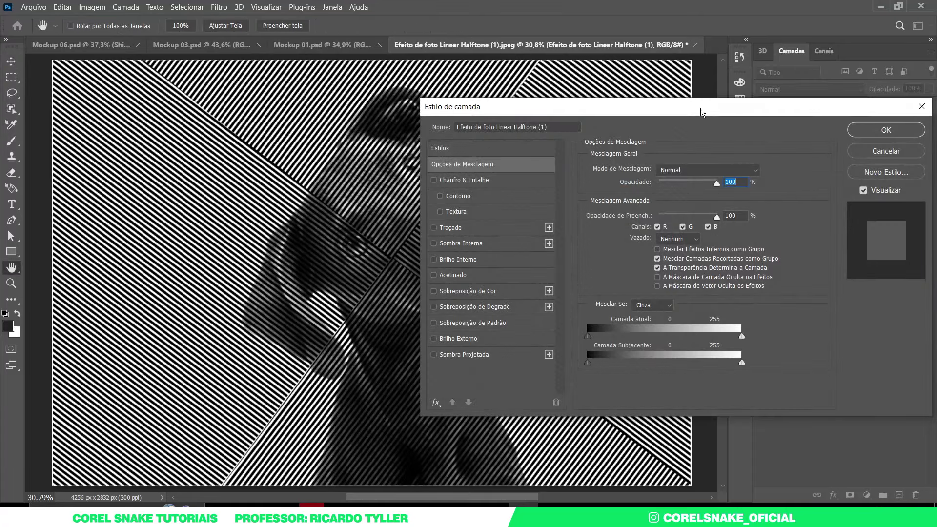
mouse_move(700, 107)
left_mouse_down()
mouse_move(628, 111)
mouse_move(689, 98)
left_mouse_up()
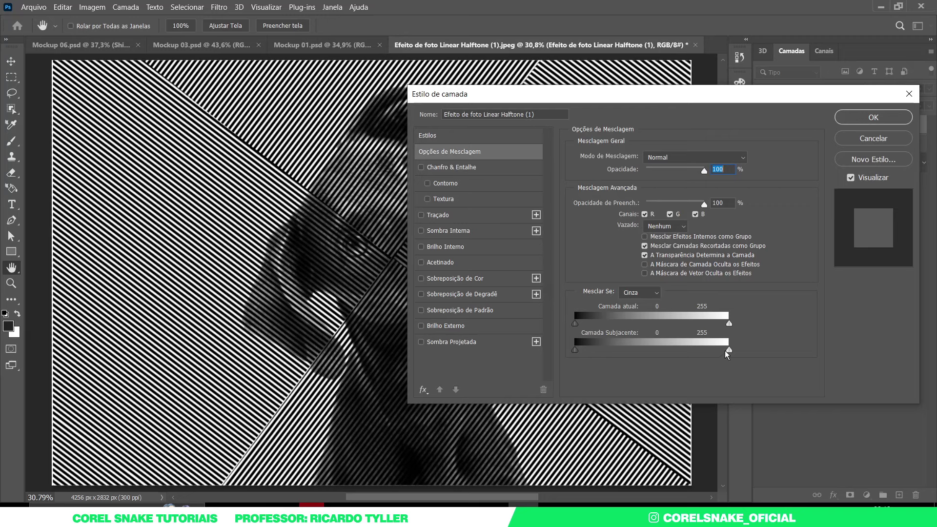
key("alt")
mouse_move(728, 351)
left_mouse_down()
mouse_move(694, 352)
mouse_move(744, 361)
left_mouse_up()
key("alt")
left_click_drag(728, 350, 681, 364)
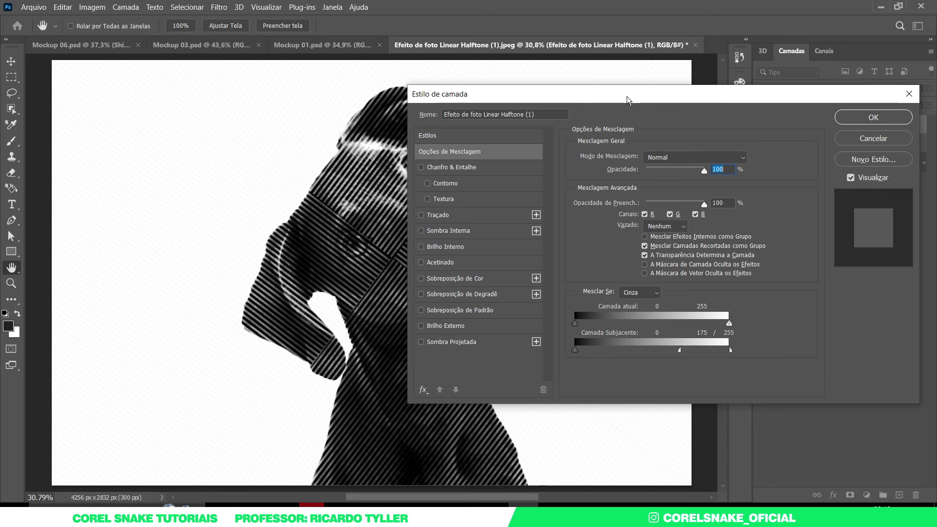
mouse_move(627, 99)
left_mouse_down()
mouse_move(654, 136)
mouse_move(691, 119)
mouse_move(636, 115)
left_mouse_up()
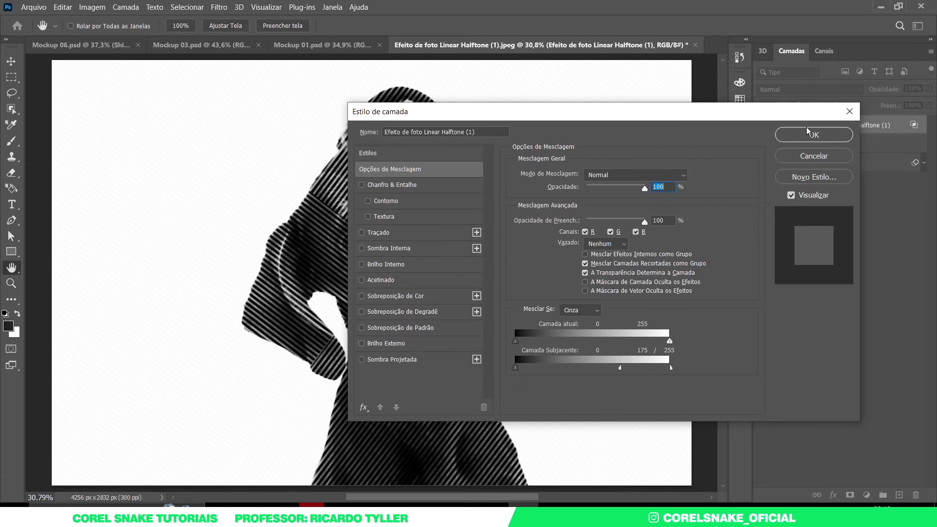
left_click(799, 135)
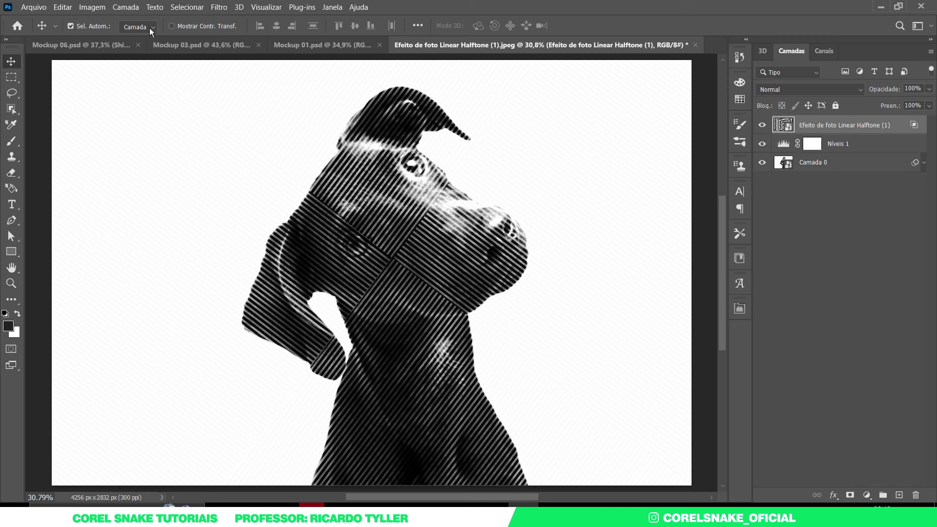
Add a 4,2-pixel Gaussian Blur smart filter to the line-pattern layer
left_click(218, 7)
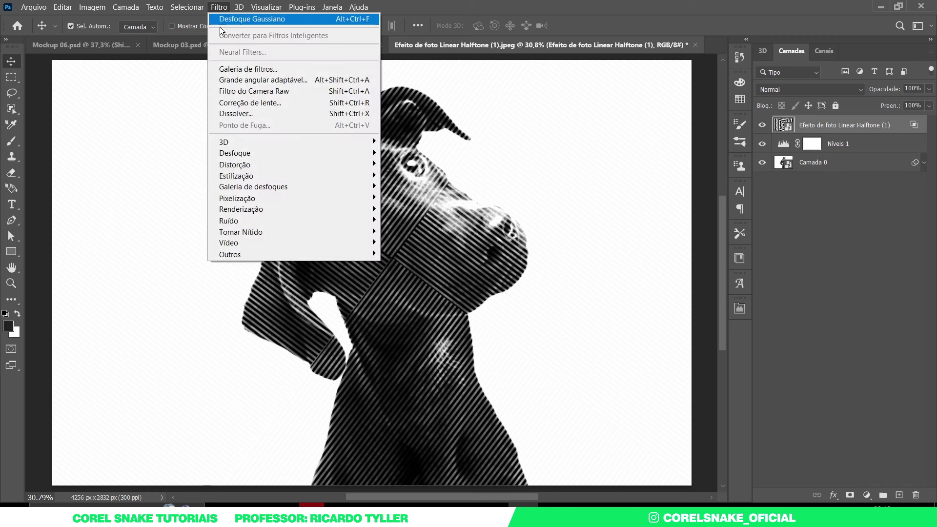
mouse_move(293, 153)
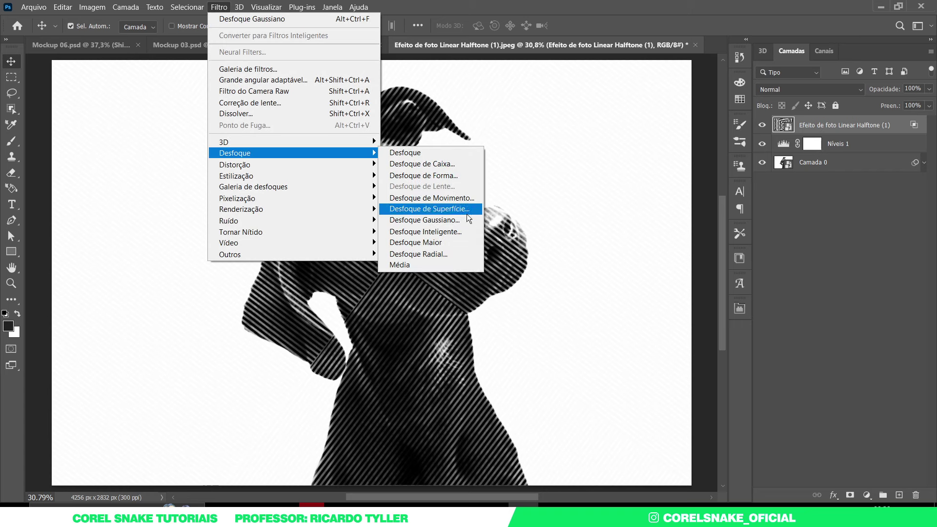
left_click(461, 221)
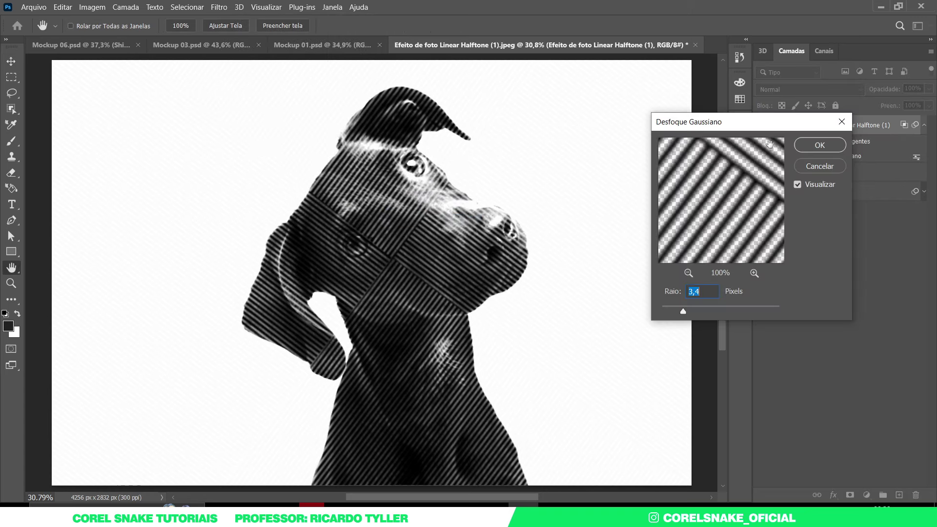
left_click_drag(683, 311, 688, 311)
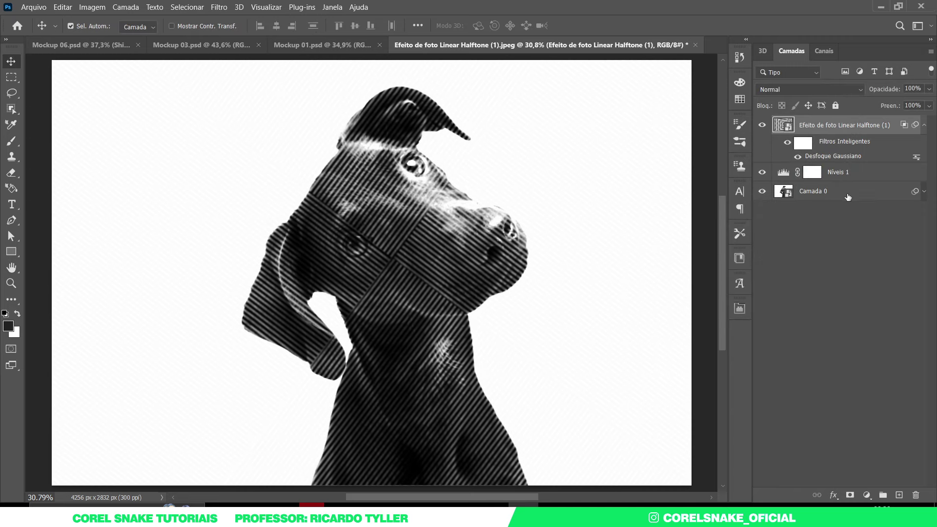
Raise Camada 0's Gaussian Blur to 3,7 pixels and collapse both filter lists
left_click(923, 191)
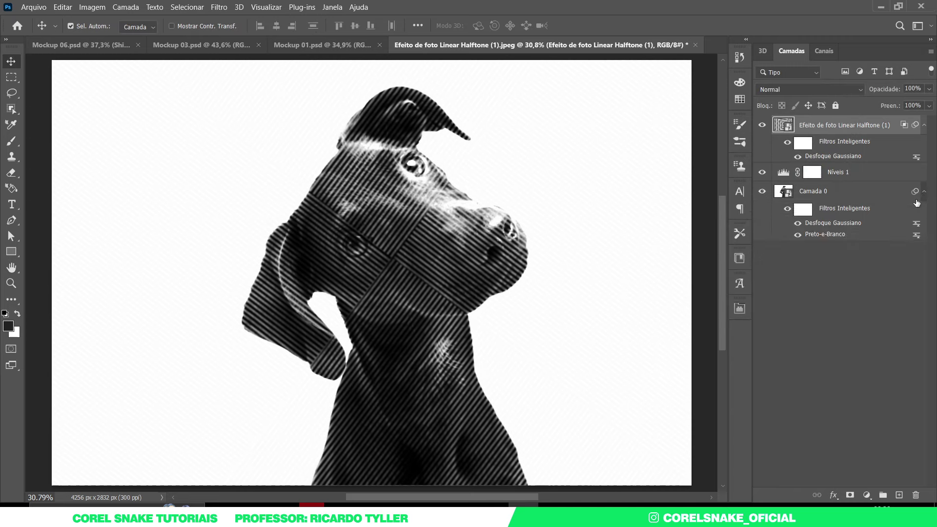
double_click(833, 223)
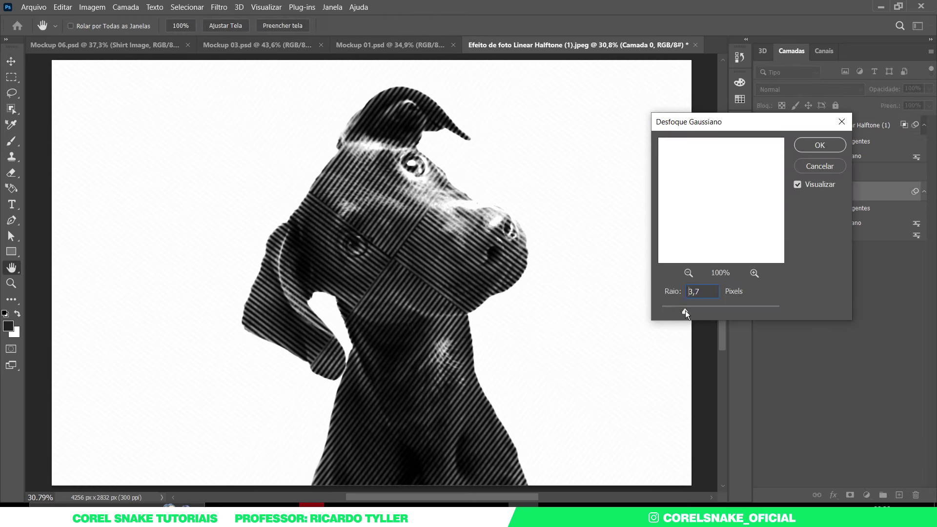
left_click(819, 145)
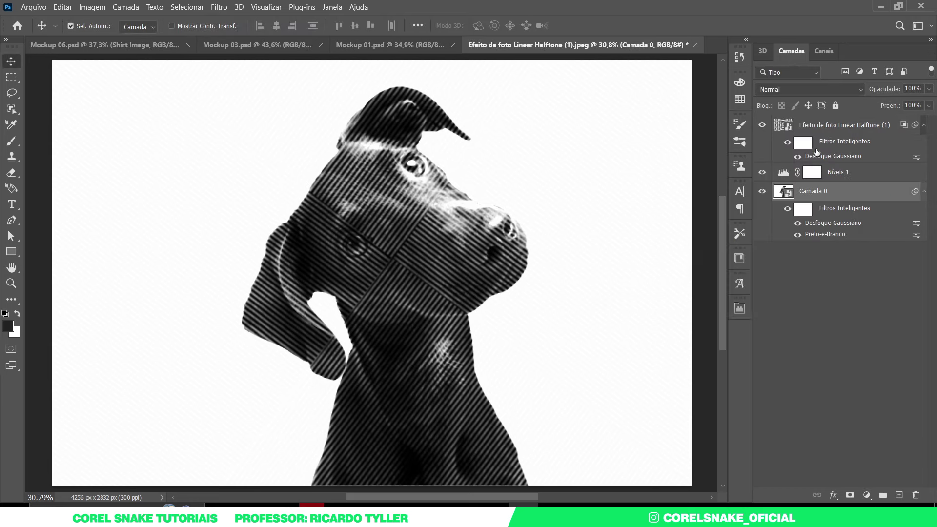
left_click(924, 125)
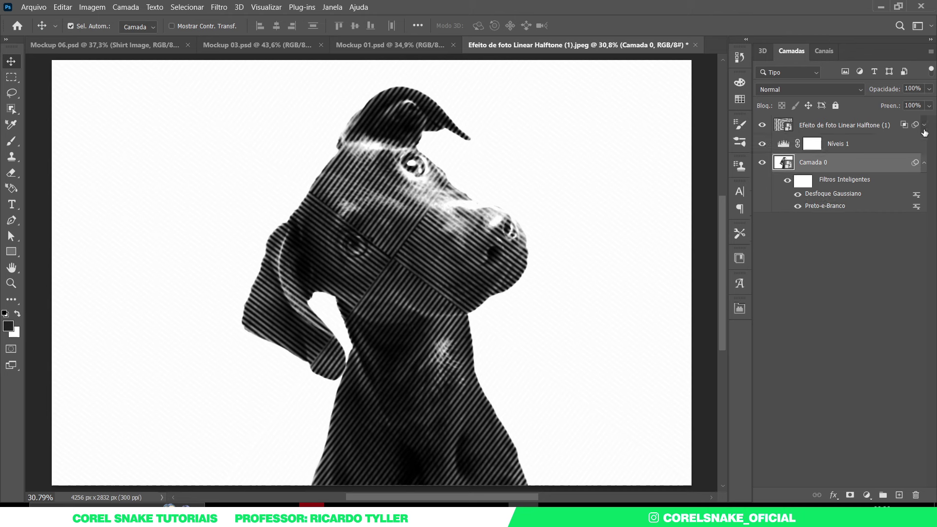
left_click(925, 162)
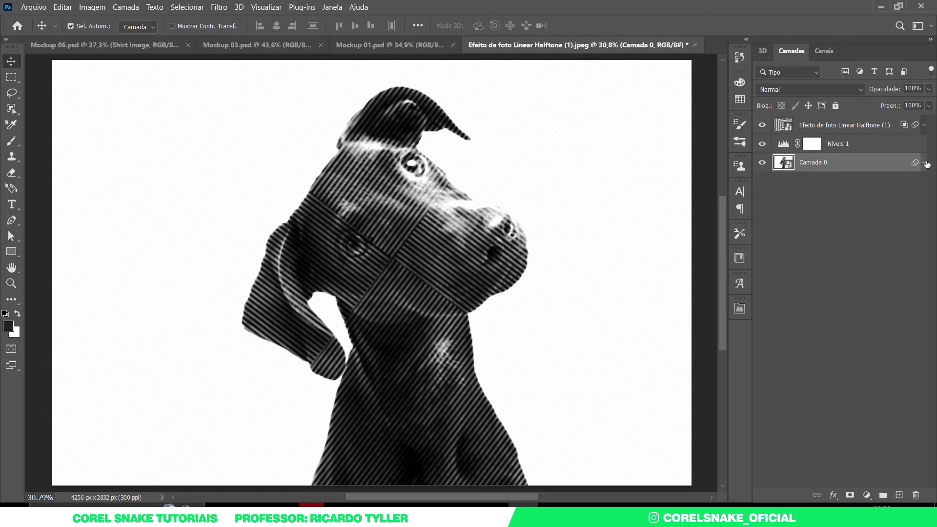
left_click(846, 130)
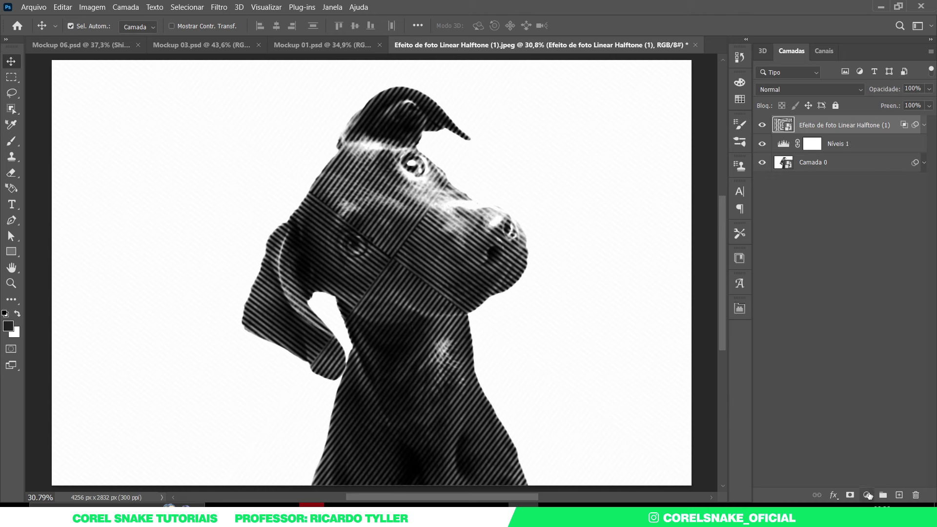
Add a Limiar threshold layer on top with threshold level 108
left_click(867, 493)
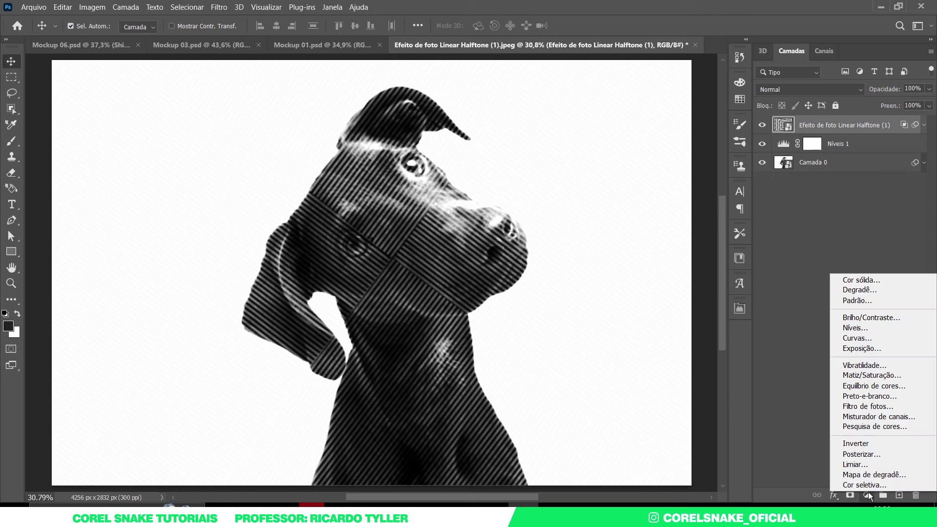
left_click(859, 464)
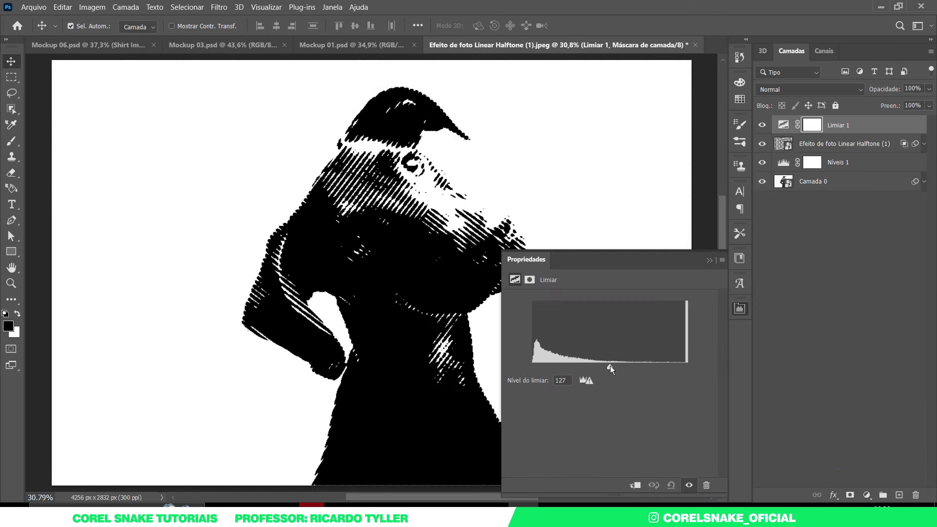
mouse_move(610, 366)
left_mouse_down()
mouse_move(620, 367)
mouse_move(593, 367)
left_mouse_up()
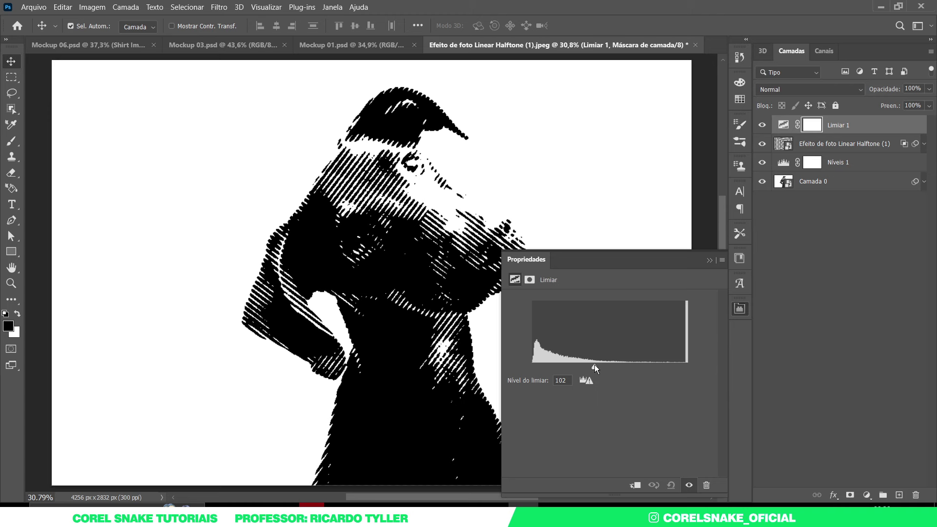
left_click_drag(595, 365, 598, 365)
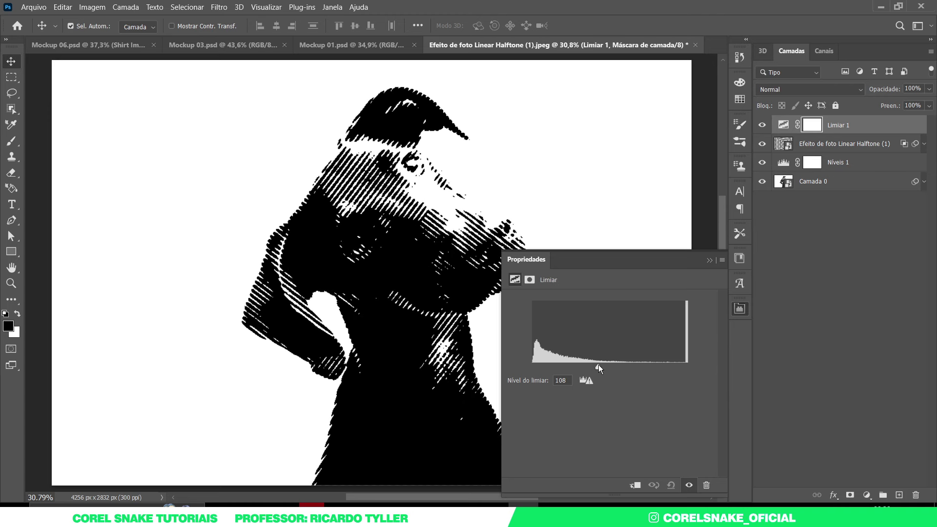
left_click(733, 307)
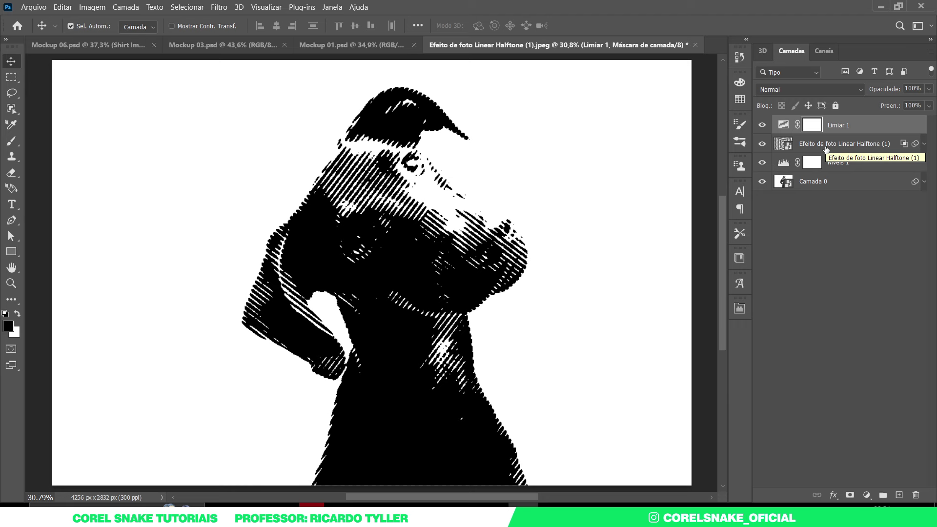
Duplicate Camada 0 to the top of the stack, hide it, and tag it red
left_click(818, 183)
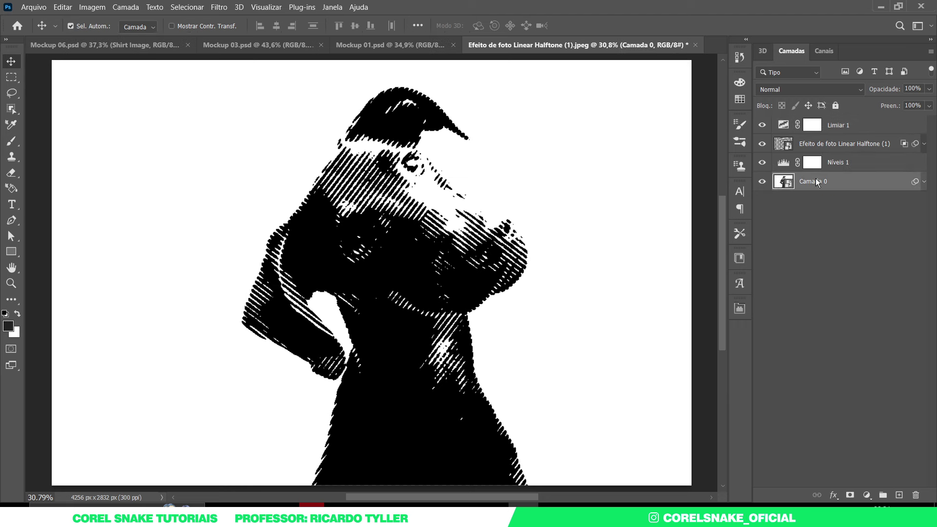
key("ctrl+j")
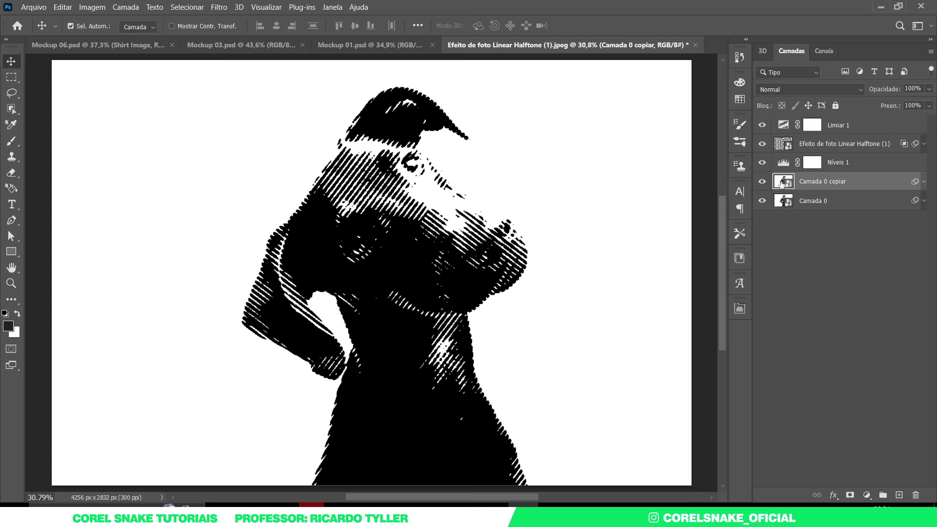
left_click_drag(782, 183, 802, 117)
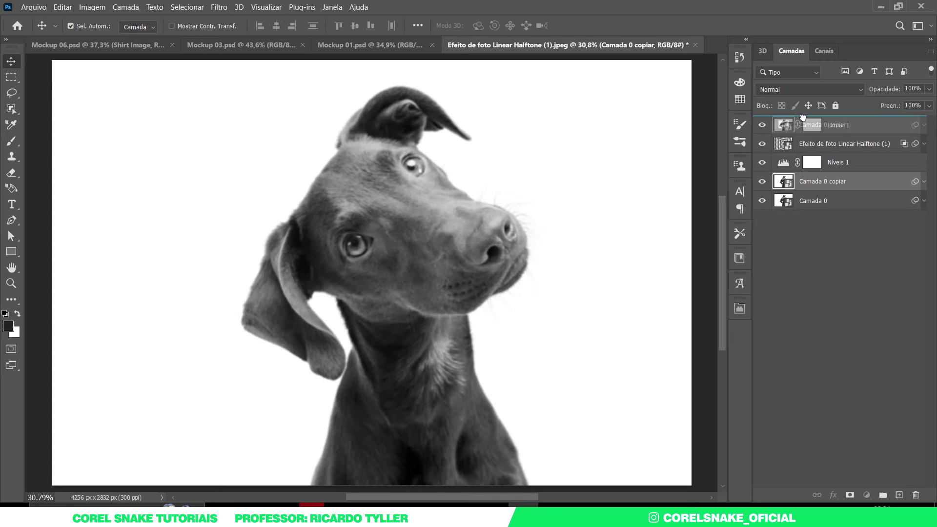
left_click(762, 125)
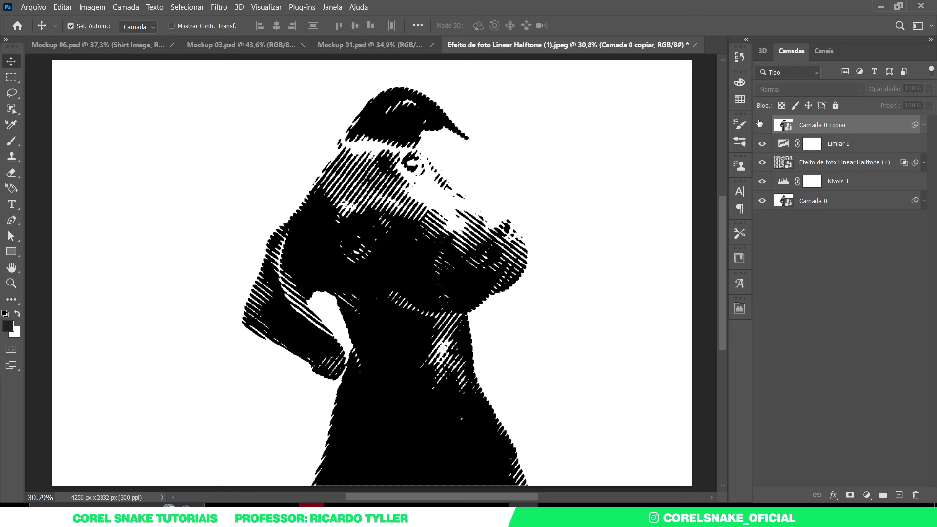
right_click(759, 123)
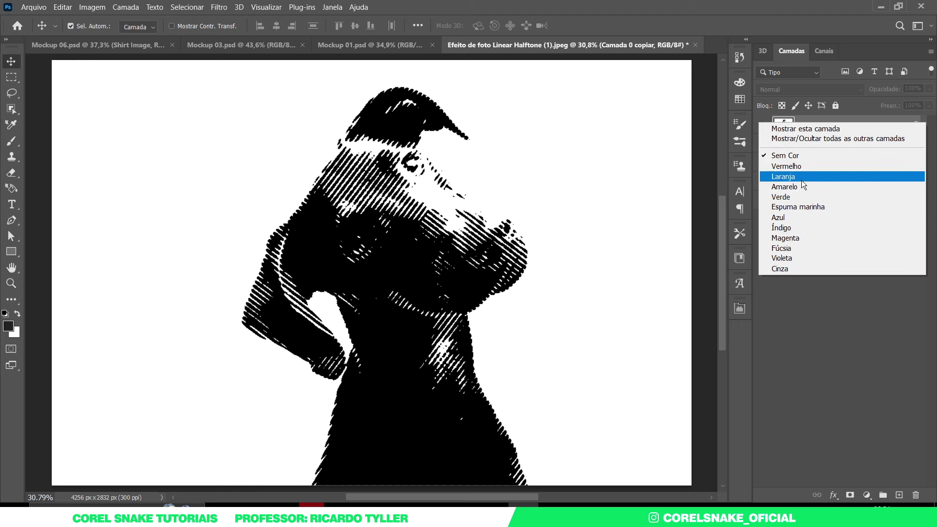
left_click(786, 166)
Group Limiar 1, the pattern, Níveis 1 and Camada 0 into a group named 'Efeitos'
left_click(832, 146)
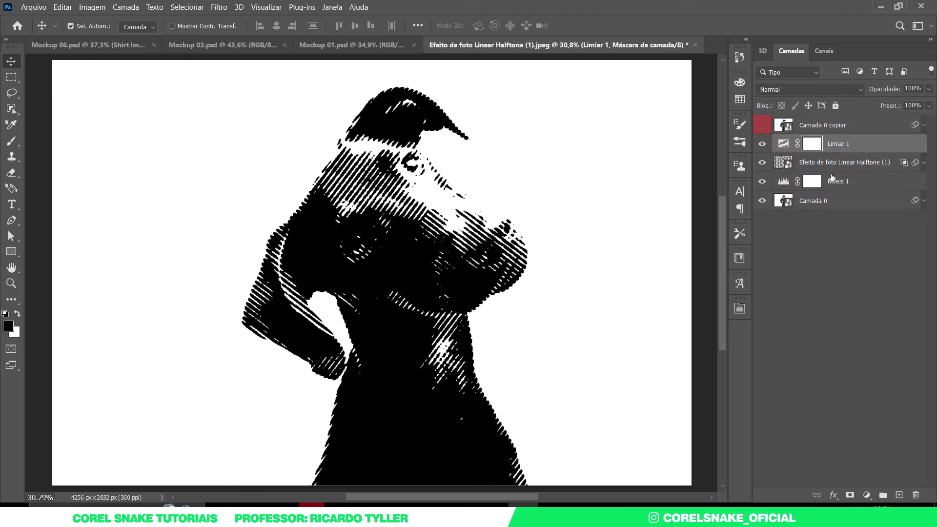
left_click(832, 190, "shift")
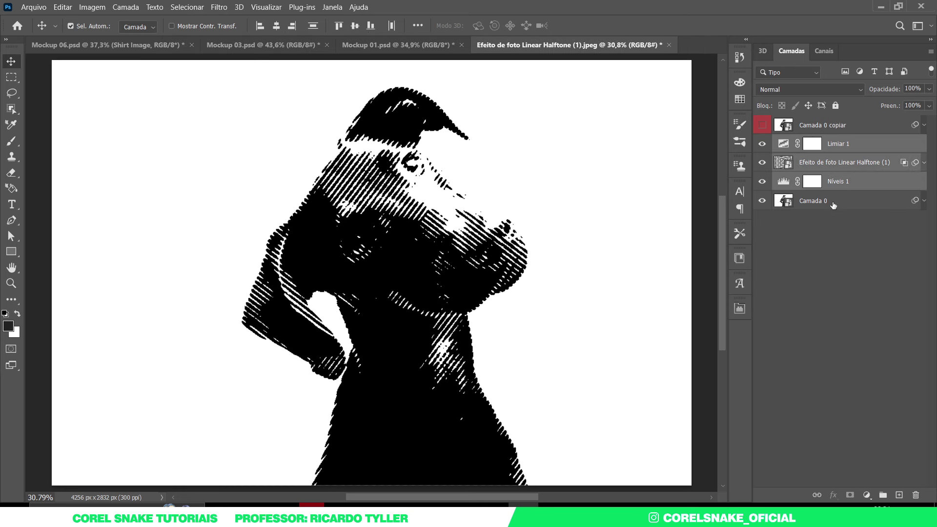
left_click(837, 200, "shift")
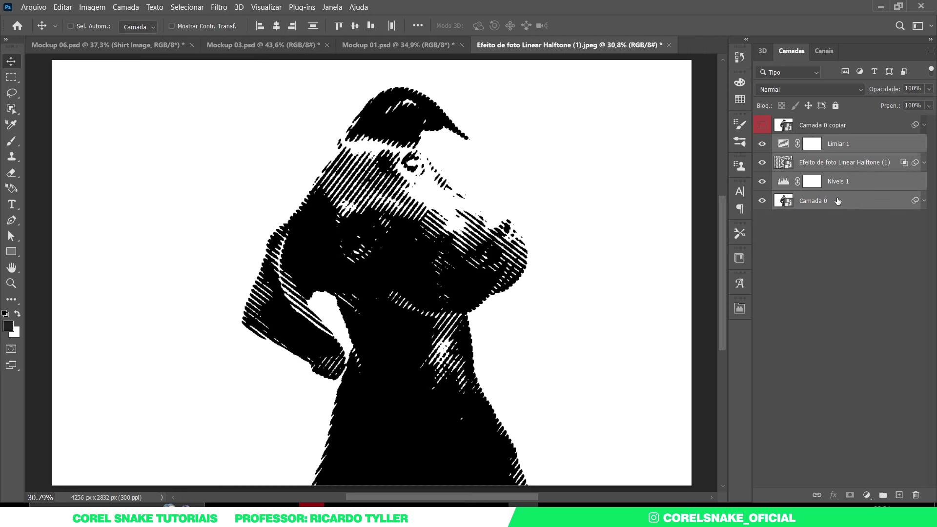
key("ctrl+g")
double_click(808, 142)
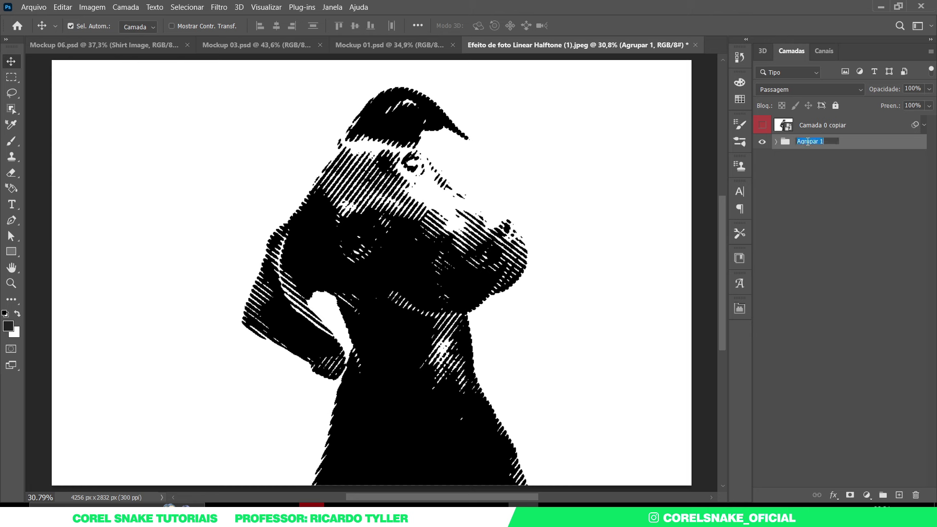
key("BackSpace")
type("Efeitos")
key("Return")
left_click(808, 179)
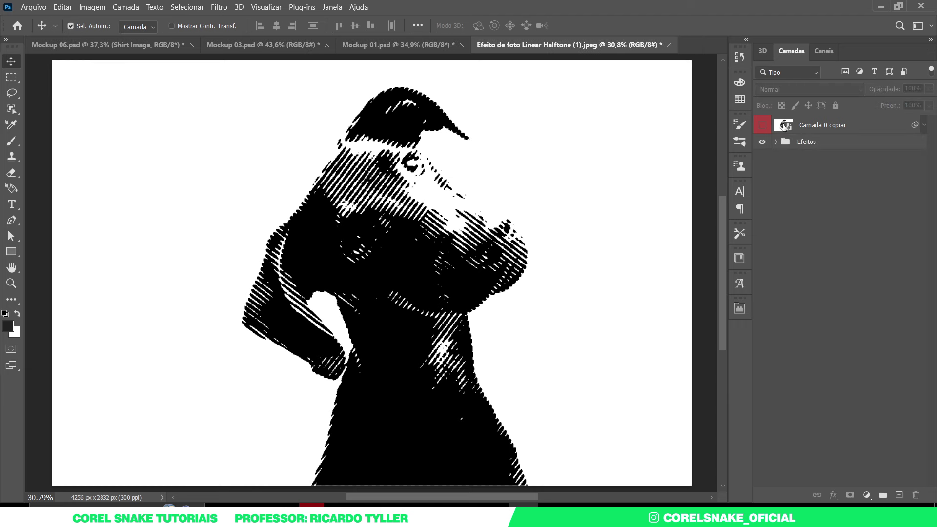
Place the man's portrait inside the Camada 0 smart object and save its contents
double_click(790, 128)
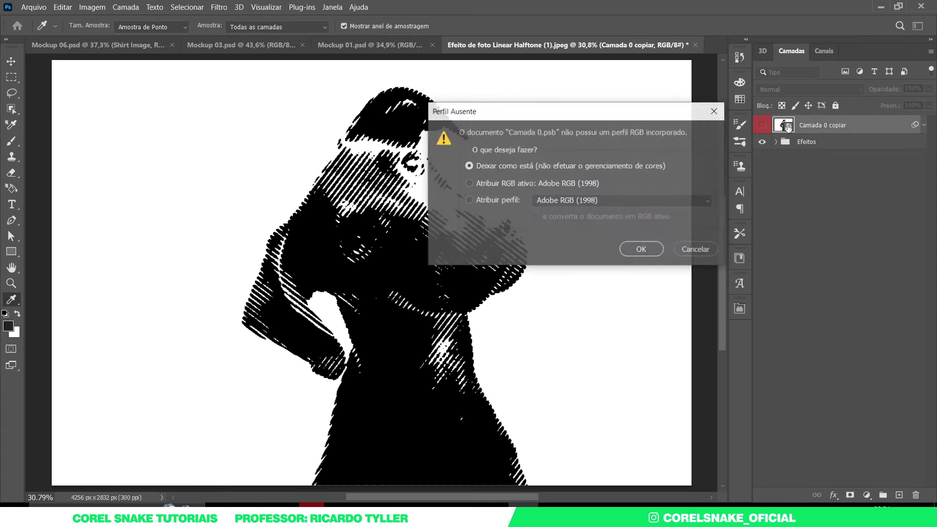
left_click(642, 250)
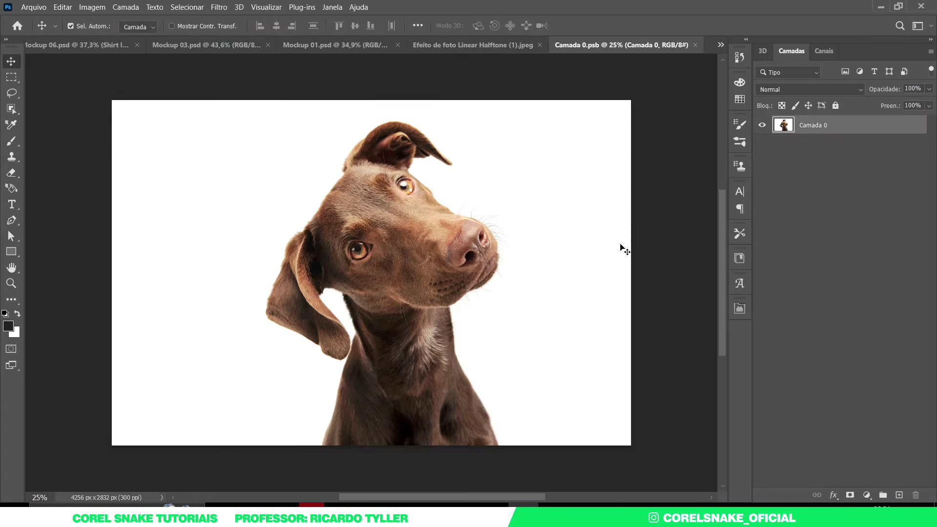
key("alt+Tab")
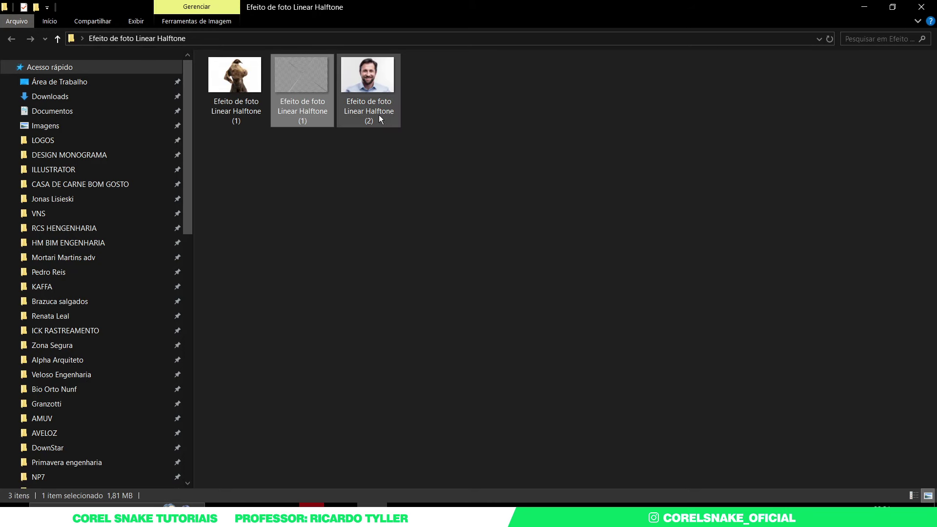
left_click_drag(373, 77, 524, 505)
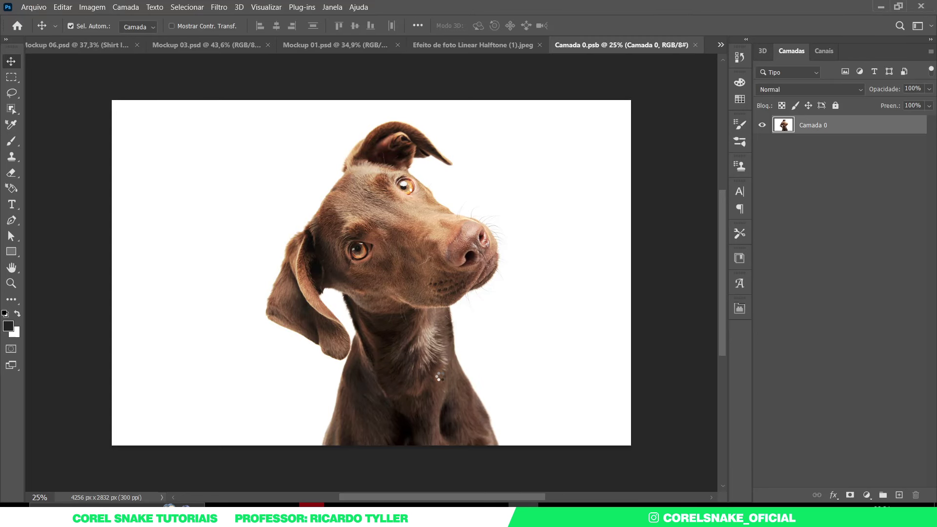
left_click_drag(524, 504, 440, 377)
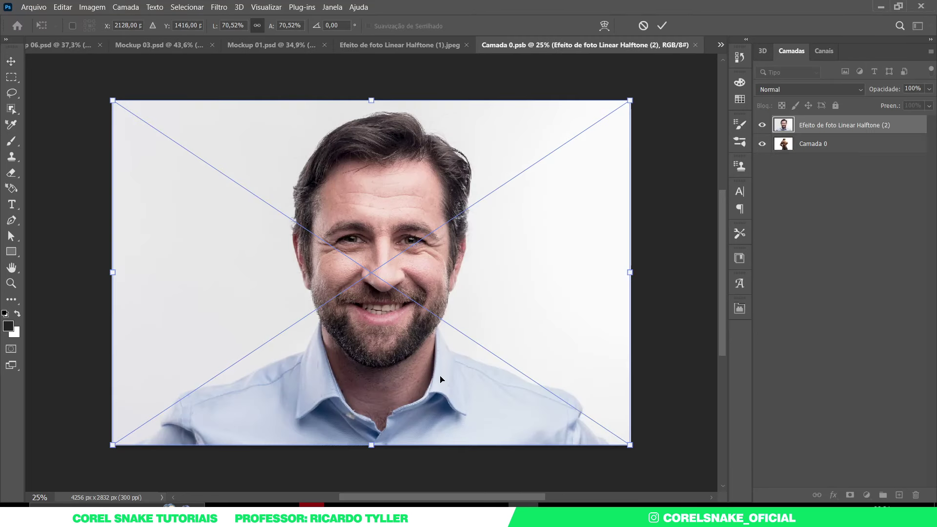
key("Return")
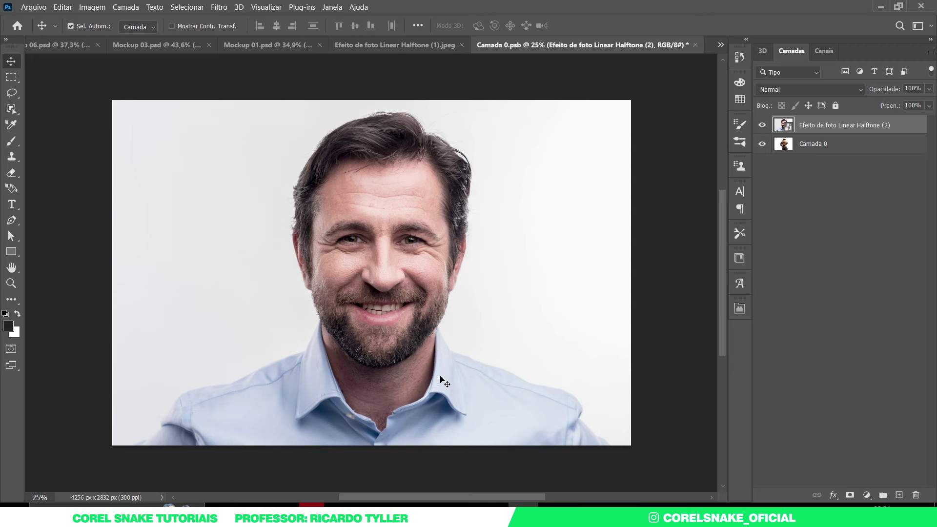
key("ctrl+s")
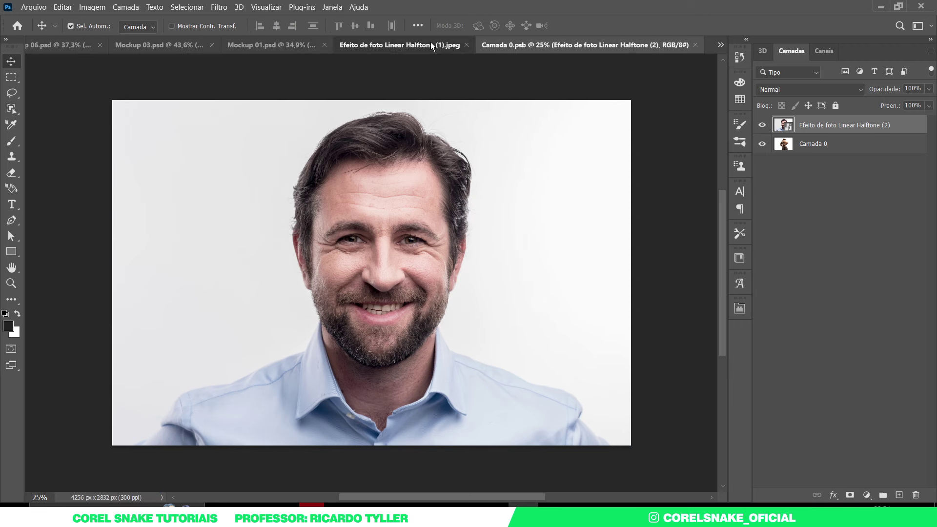
left_click(430, 44)
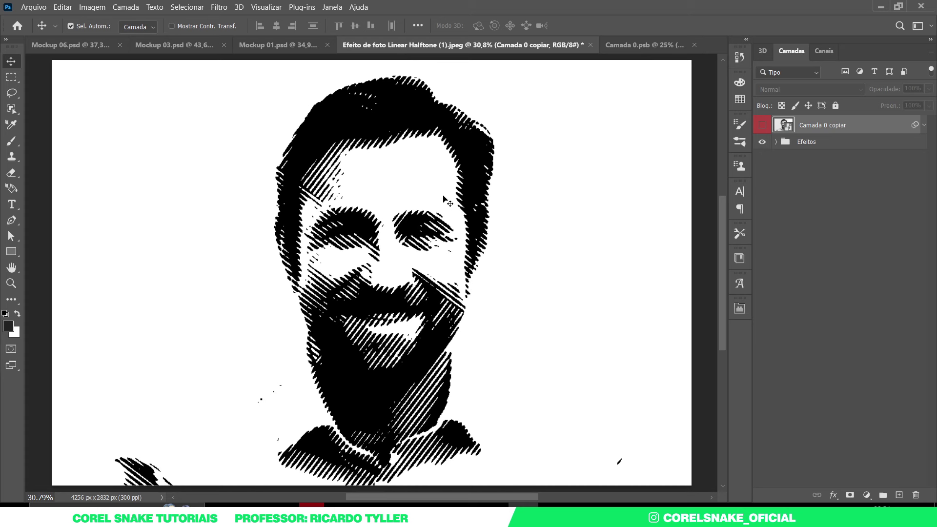
In the Efeitos group, raise the Níveis 1 white input slider to brighten the image
left_click(776, 141)
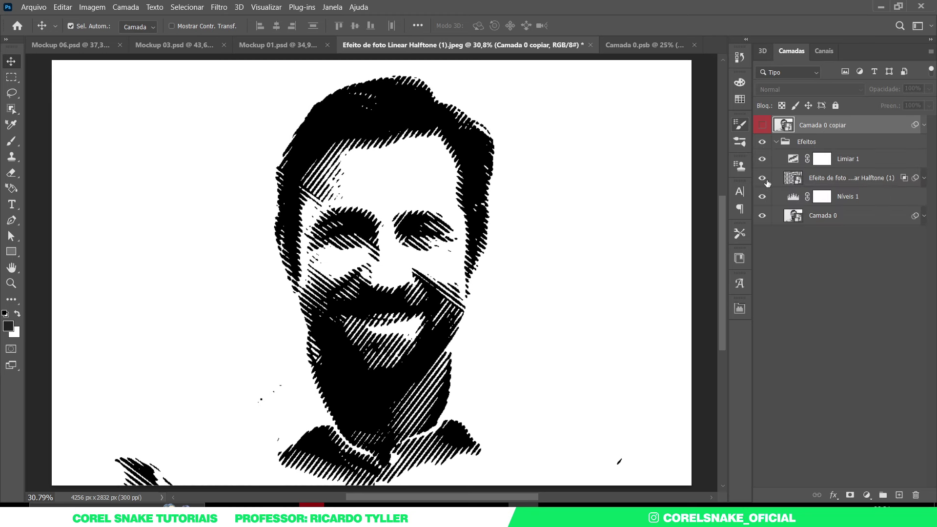
left_click(792, 201)
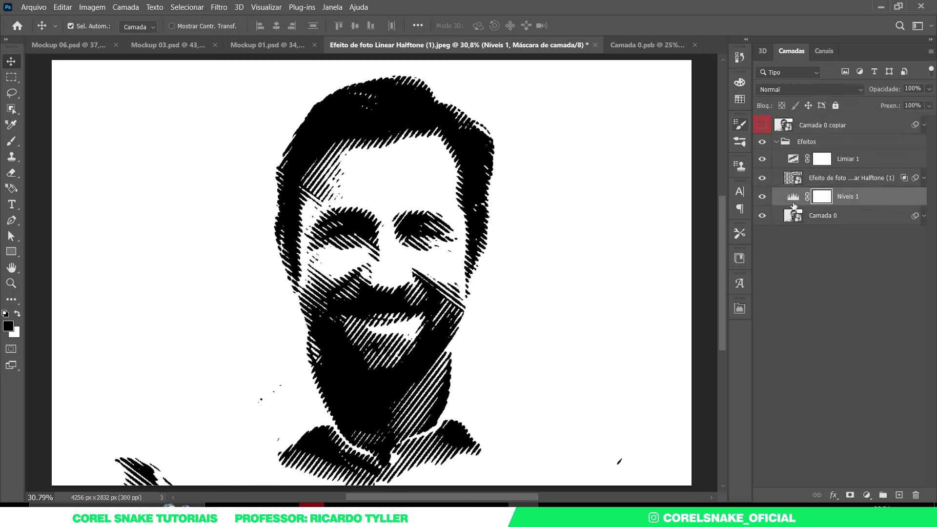
double_click(793, 196)
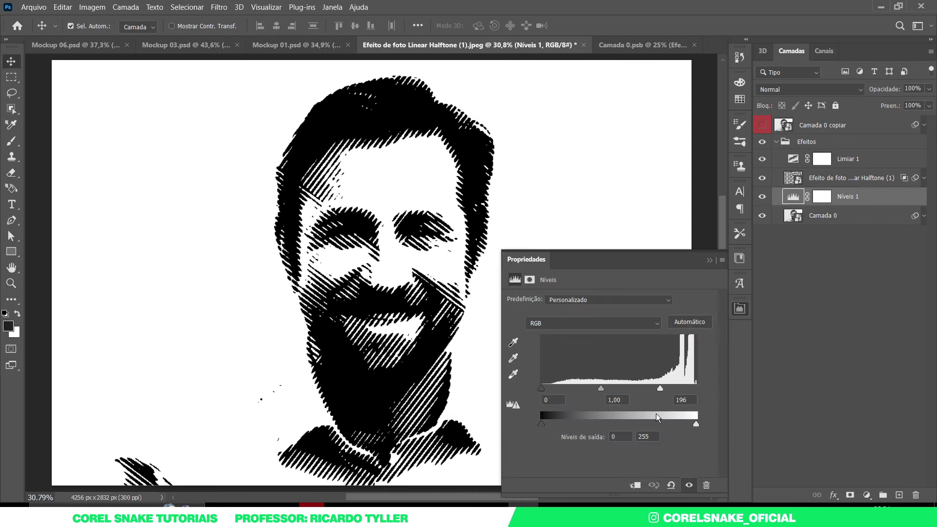
left_click_drag(659, 389, 676, 391)
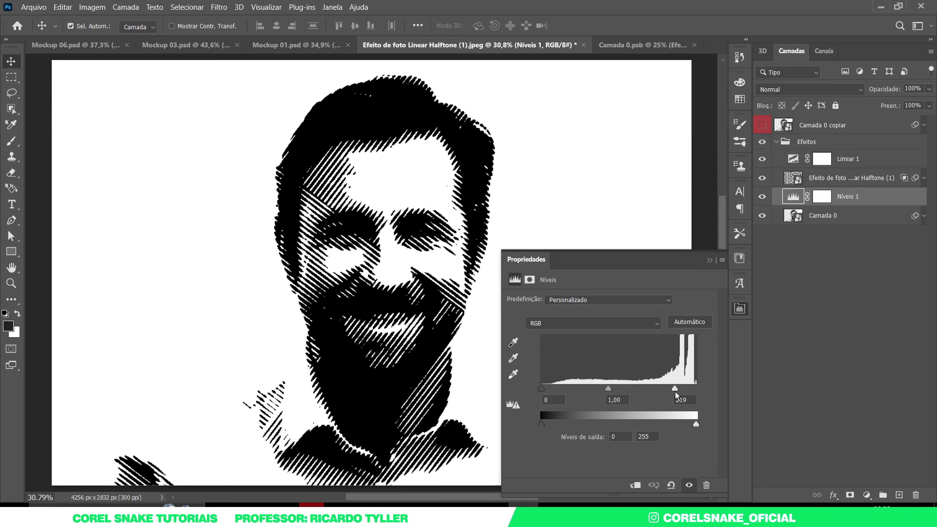
Lower the Limiar 1 threshold level to 91
left_click(817, 258)
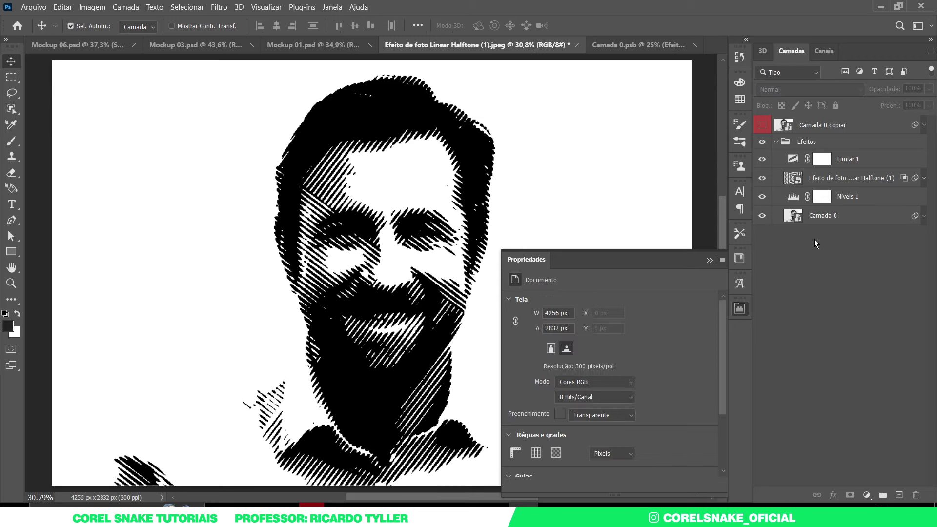
left_click(793, 161)
left_click_drag(598, 367, 587, 365)
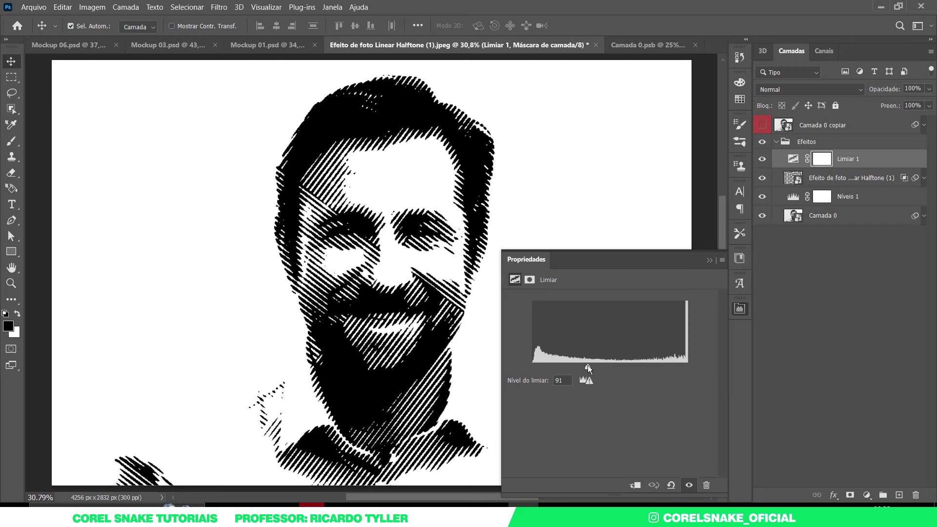
left_click(740, 308)
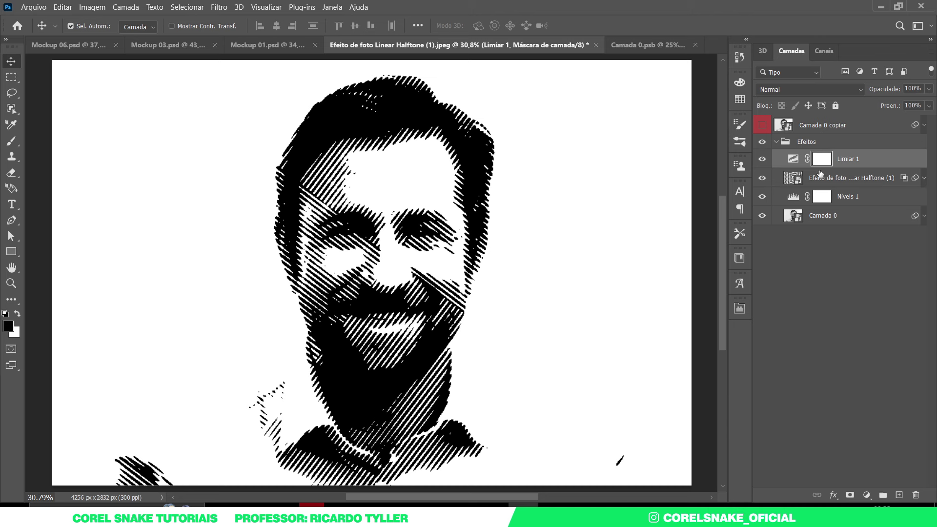
left_click(786, 126)
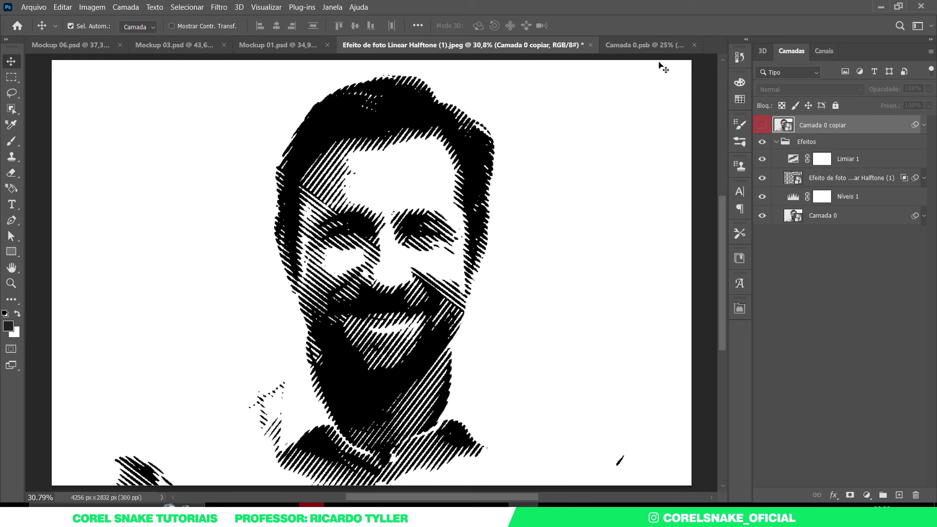
left_click(638, 44)
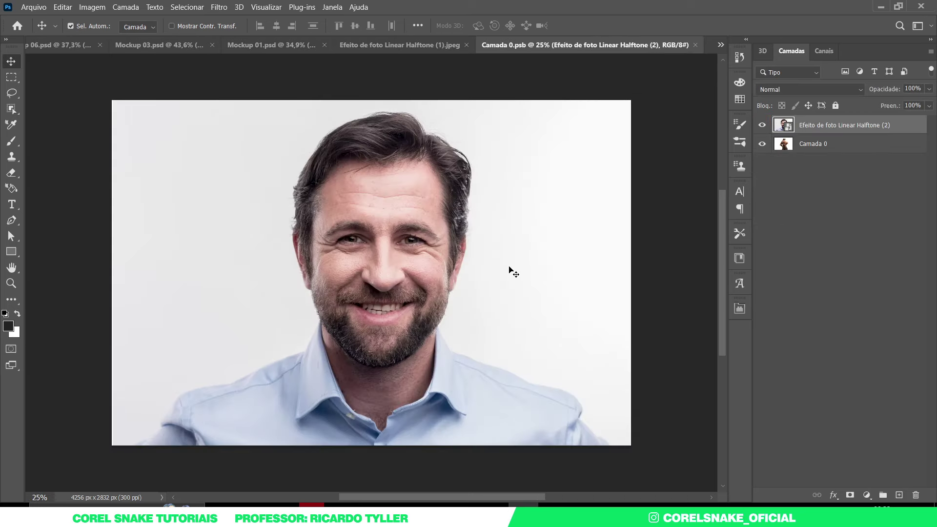
left_click(437, 45)
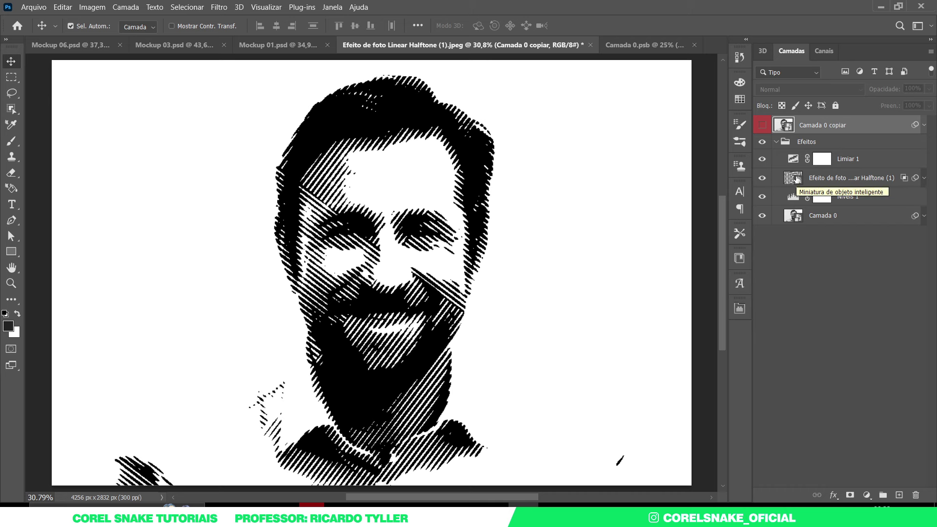
Set the pattern layer's Gaussian Blur smart filter radius to 3,5 pixels
left_click(923, 178)
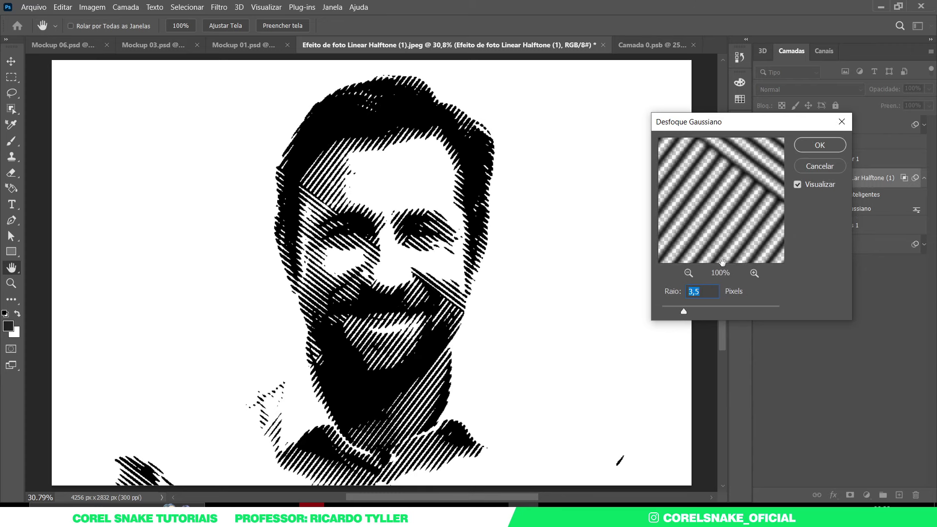
left_click(819, 145)
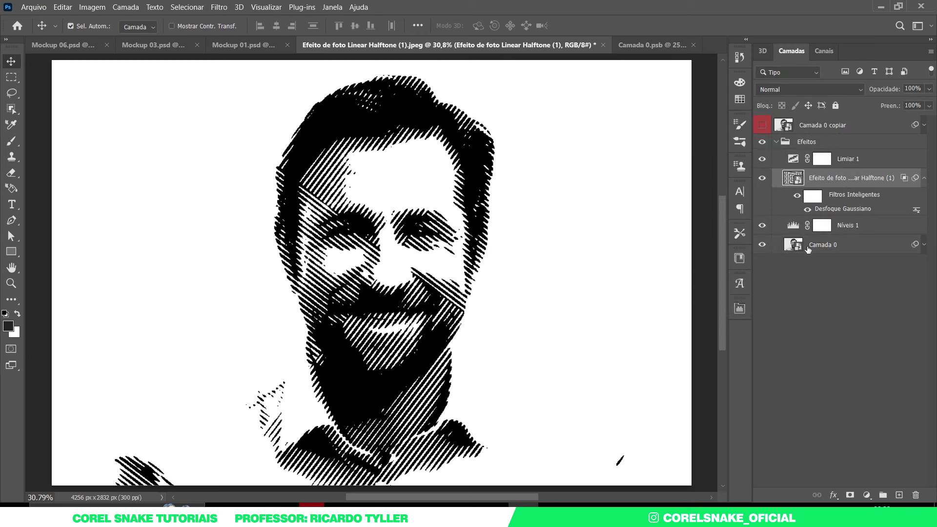